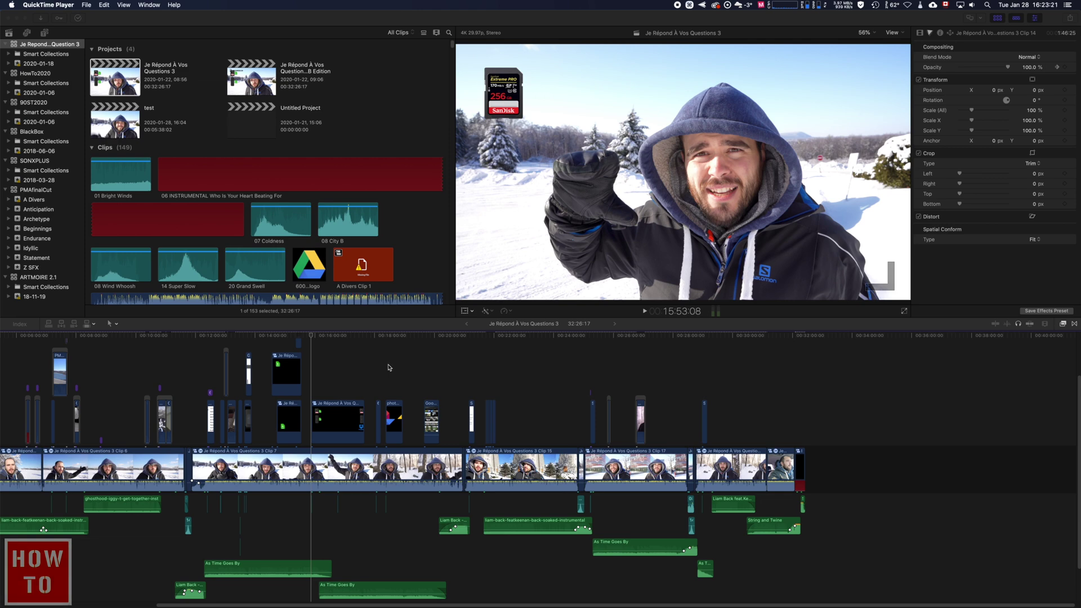
- Look over the primary storyline and connected compound clips in the Je Répond À Vos Questions 3 project
key("h")
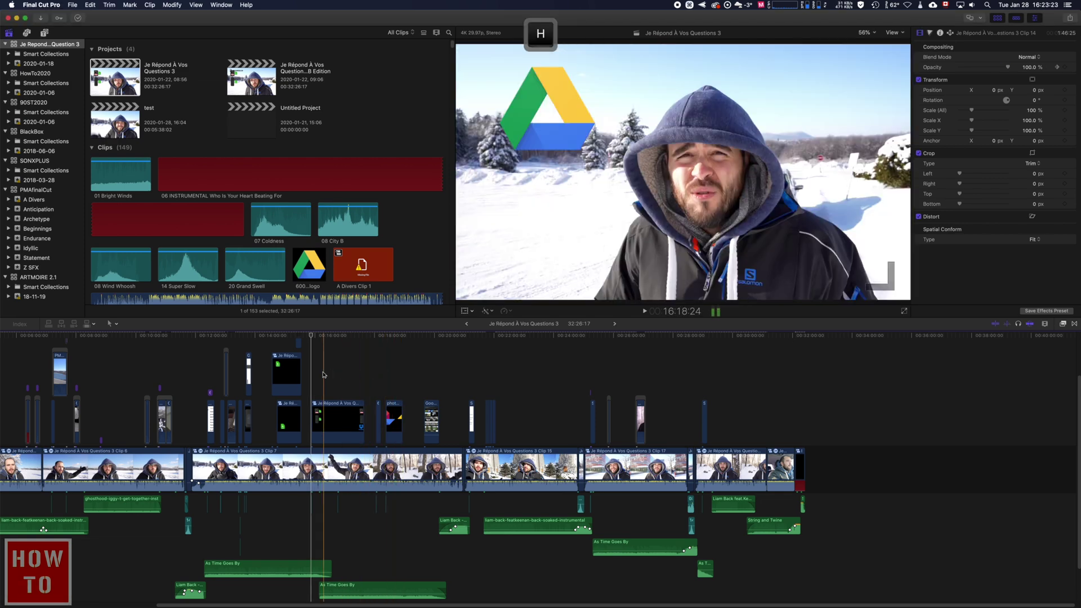
left_click_drag(322, 373, 410, 370)
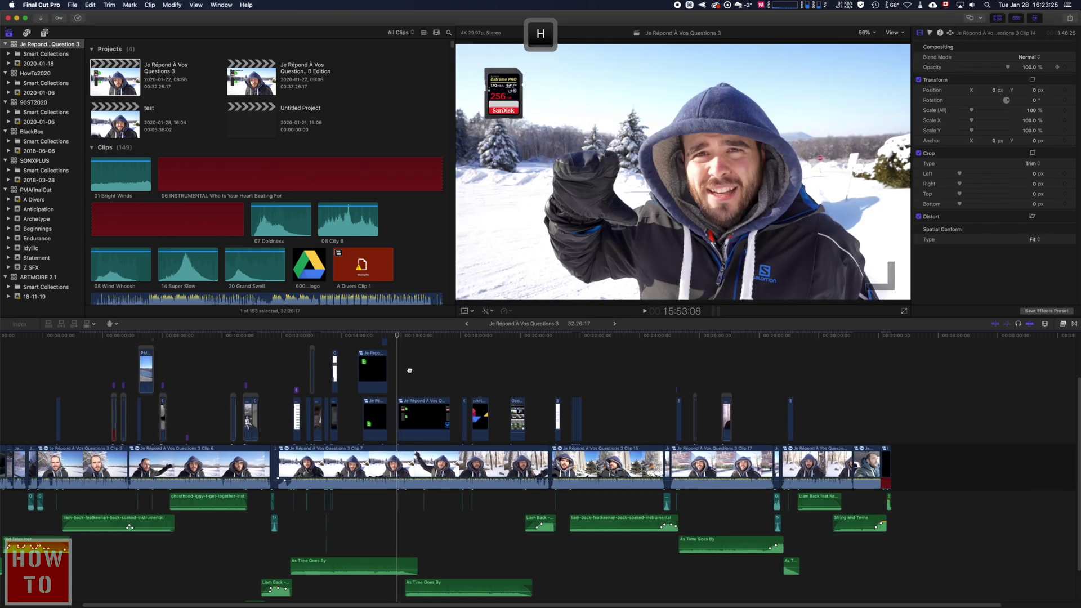
key("a")
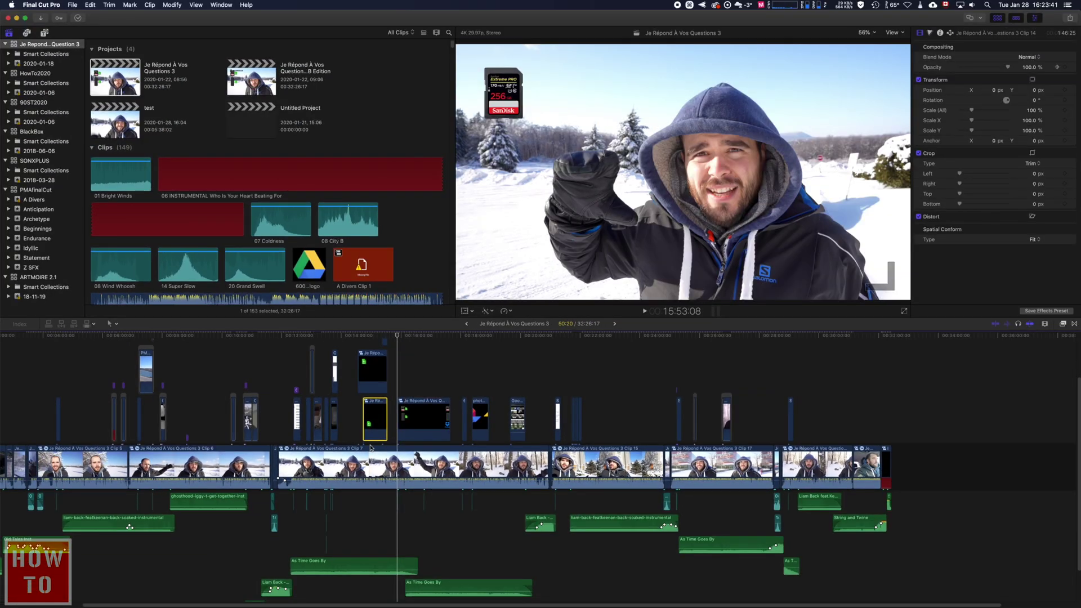
left_click(634, 439)
left_click(235, 461)
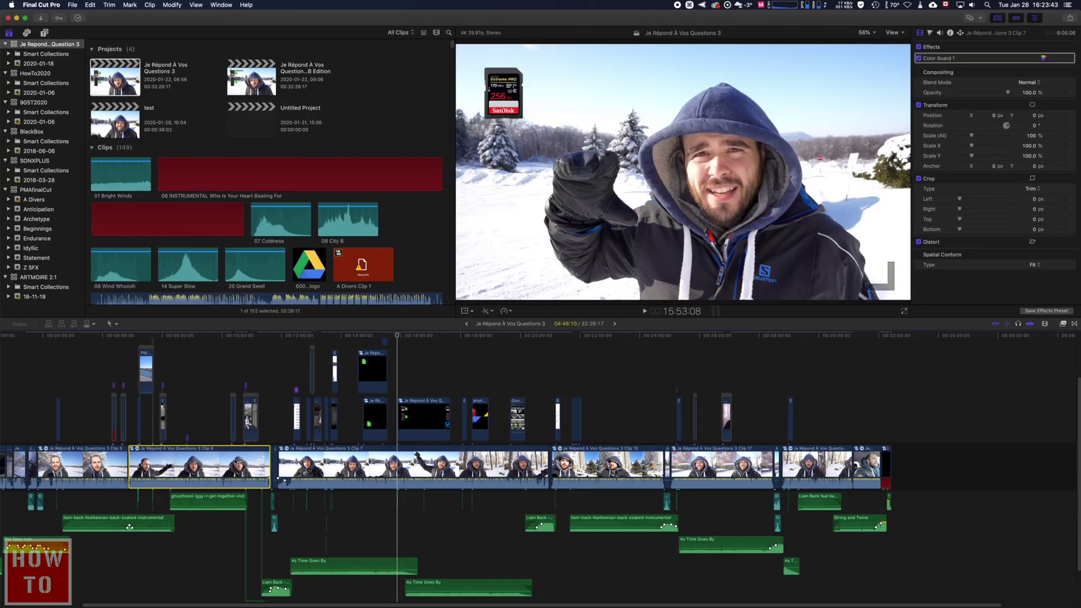
left_click(372, 372)
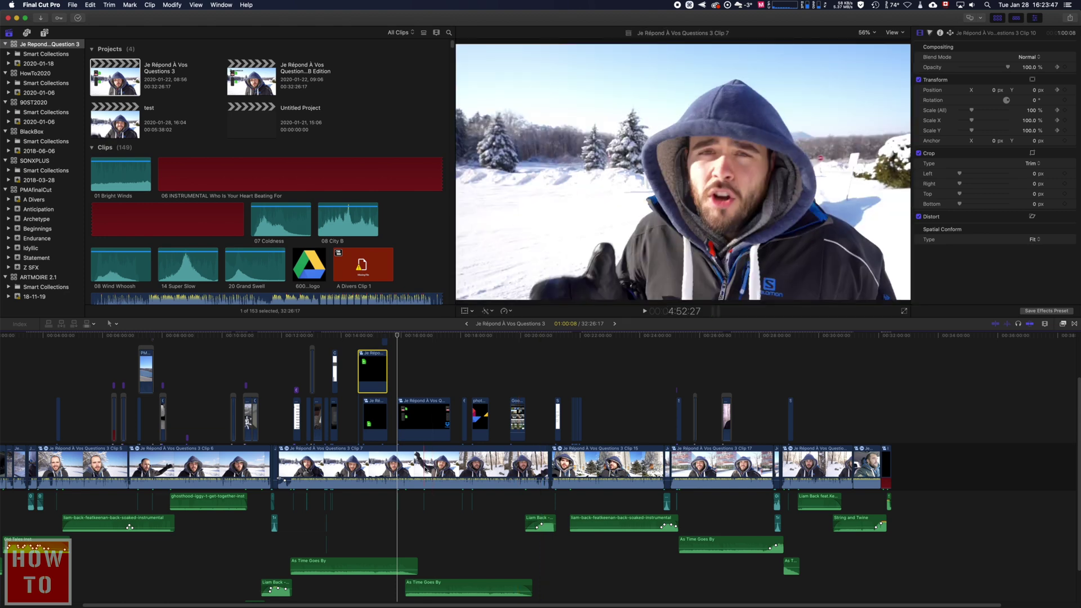
key("c")
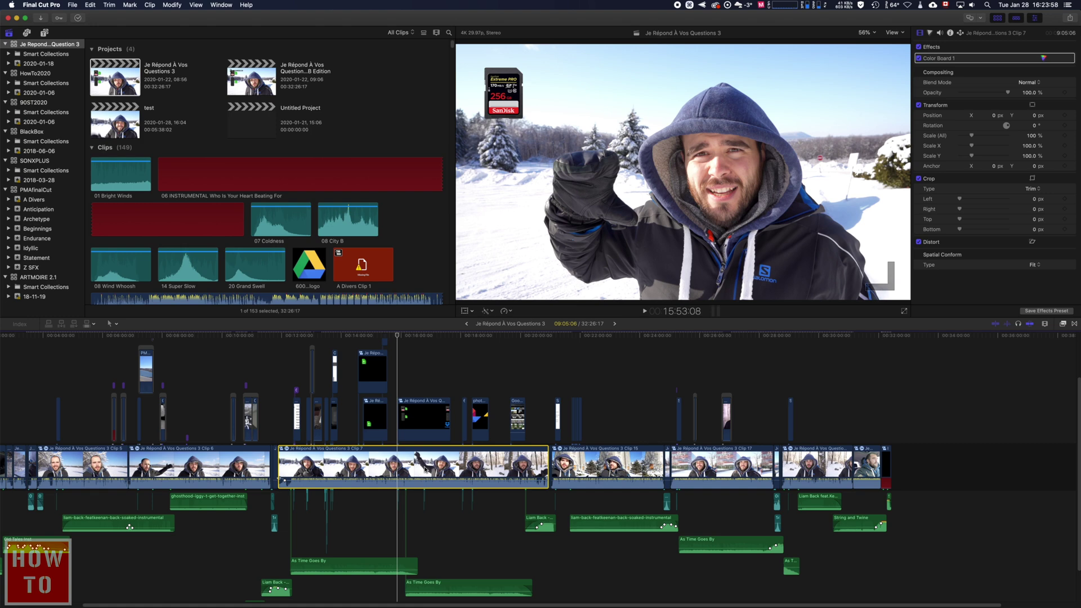
- Open the Clip 7 compound clip from the primary storyline and play through its individual cuts
double_click(399, 468)
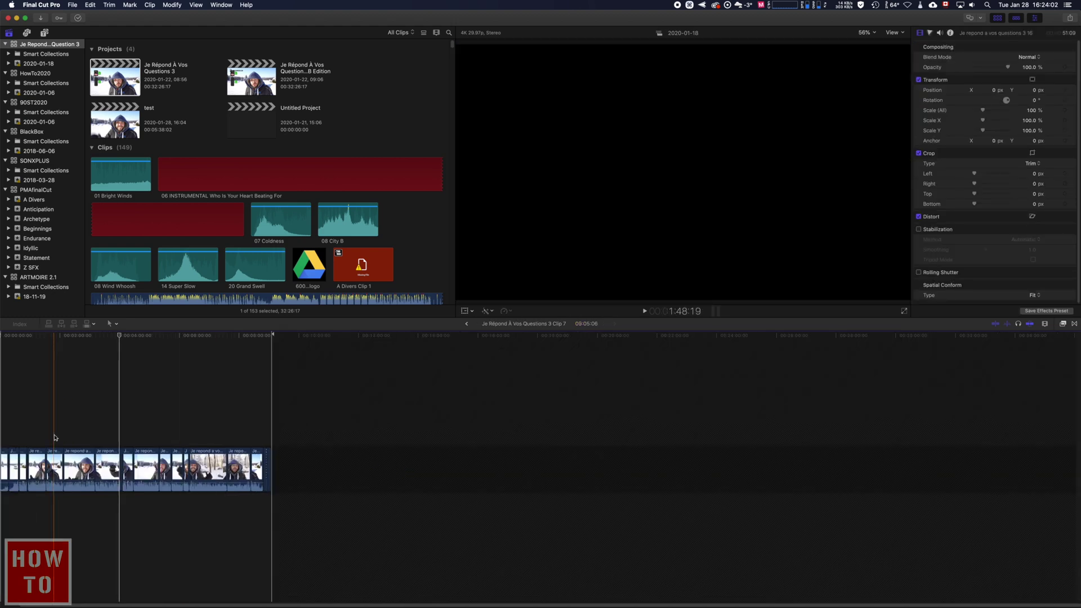
key("h")
scroll(357, 439, "left", 1)
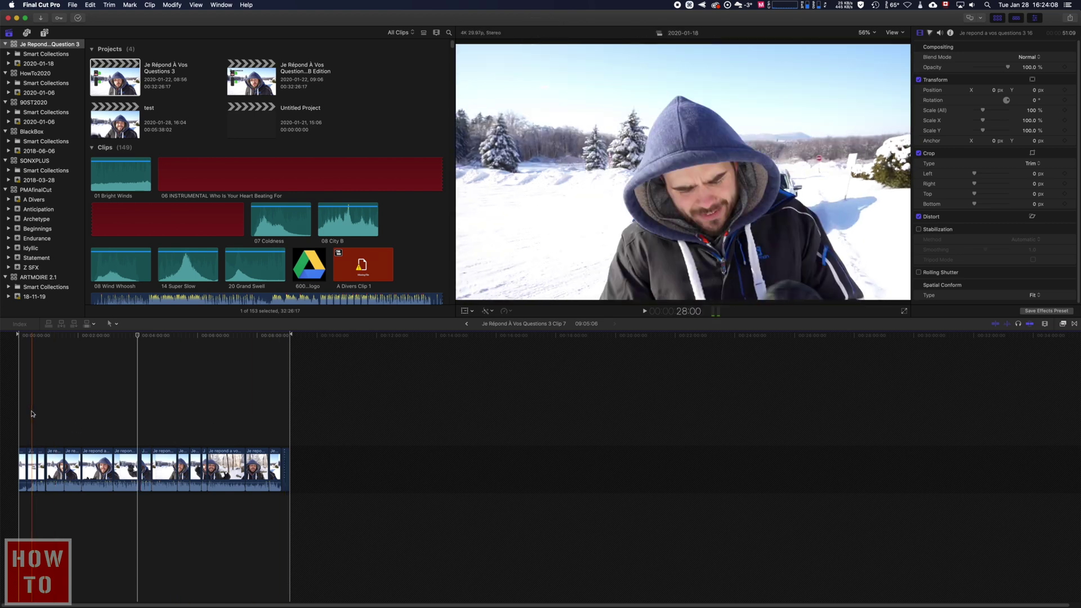
key("l")
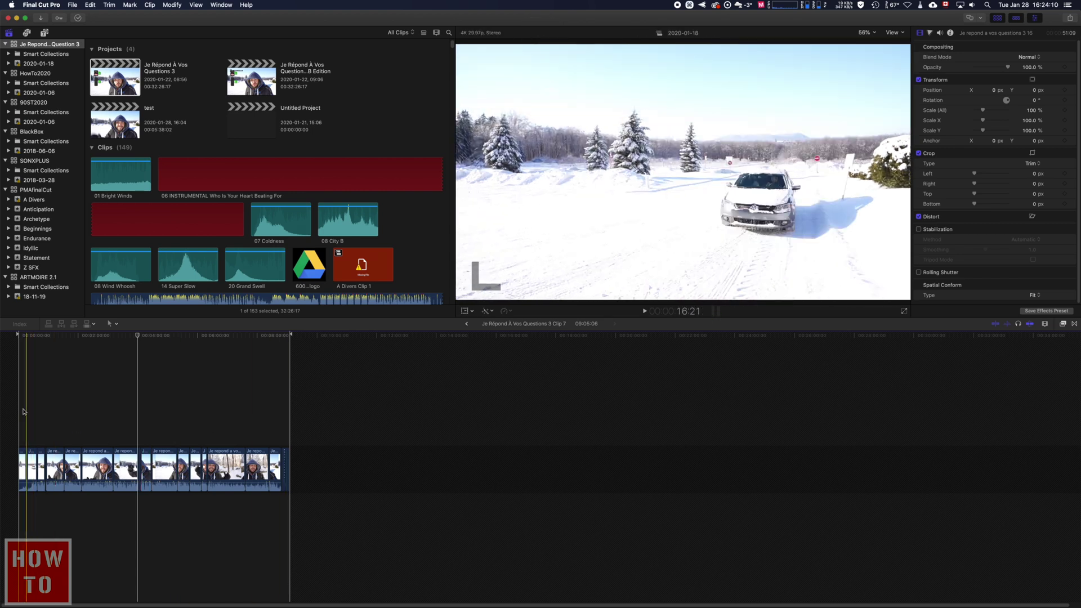
key("Down")
key("l")
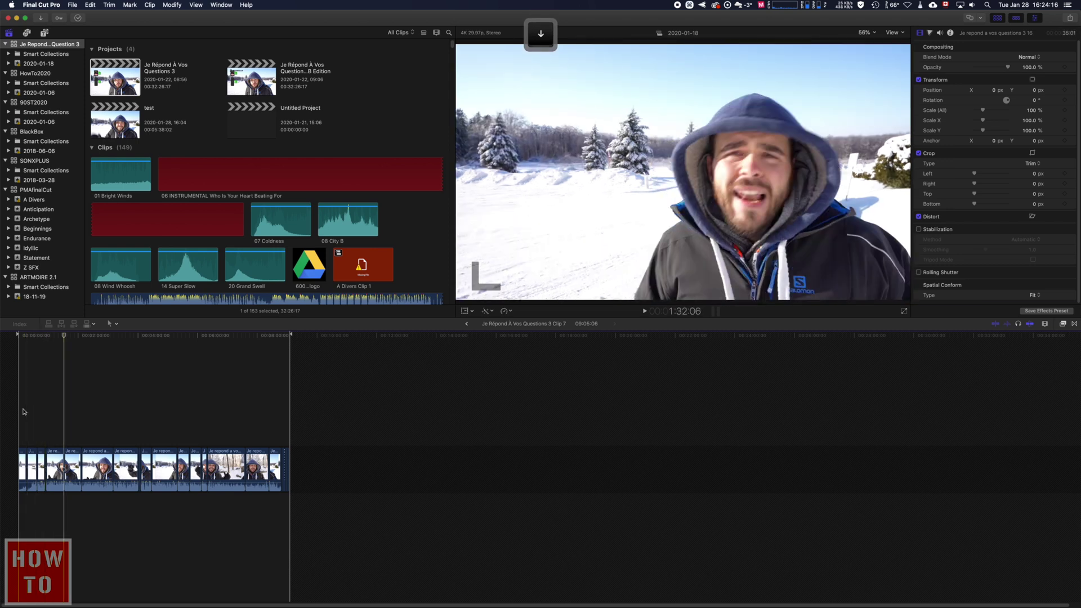
key("Down")
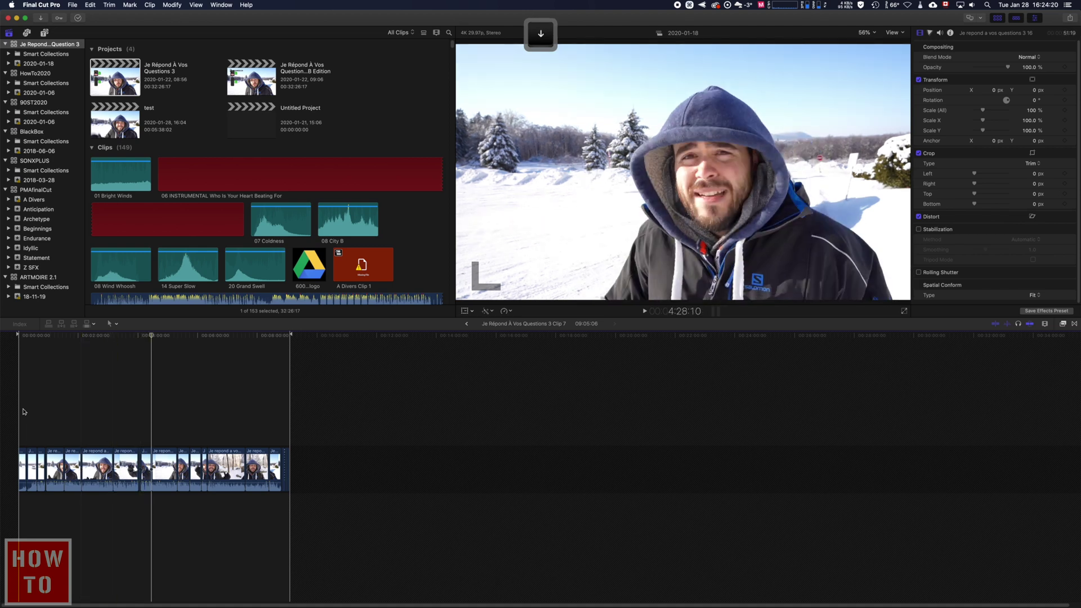
key("Down")
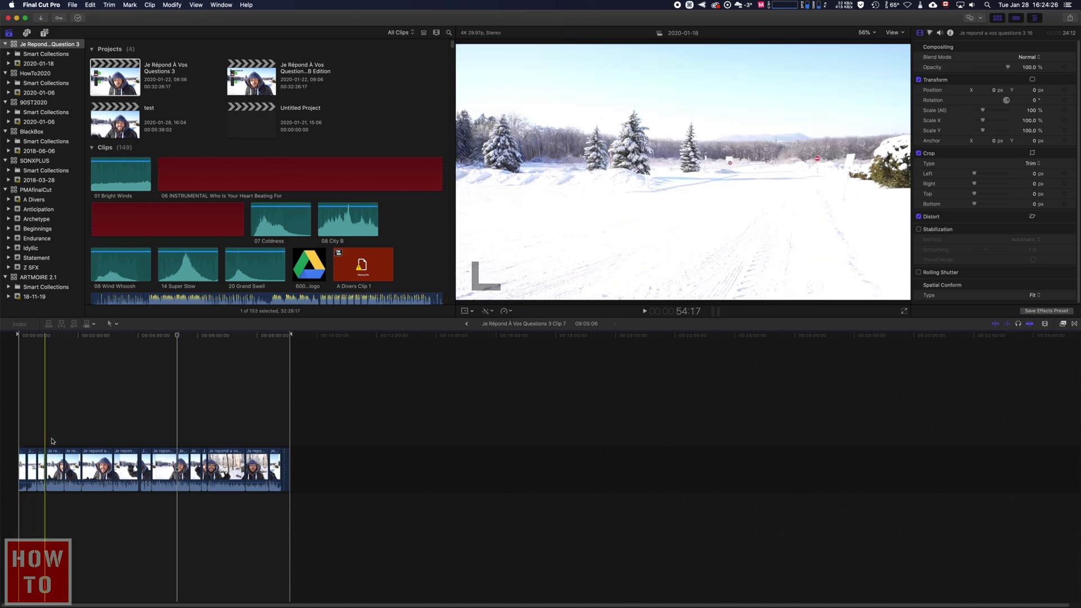
- Select the cut around 2:33 inside Clip 7 and look through the custom Divers category of video effects
left_click(94, 460)
left_click(95, 460)
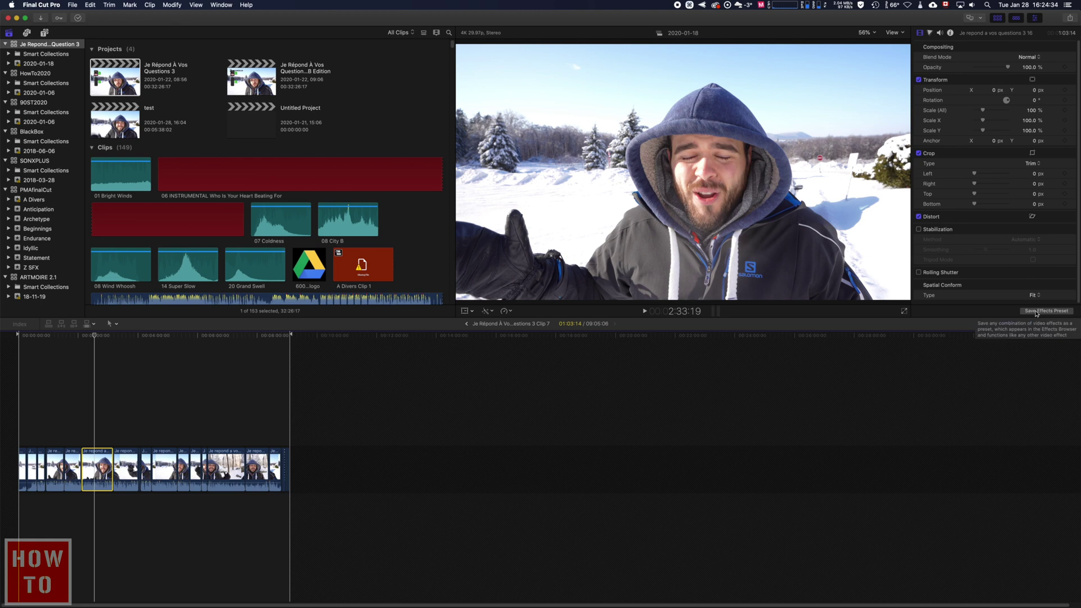
left_click(1063, 323)
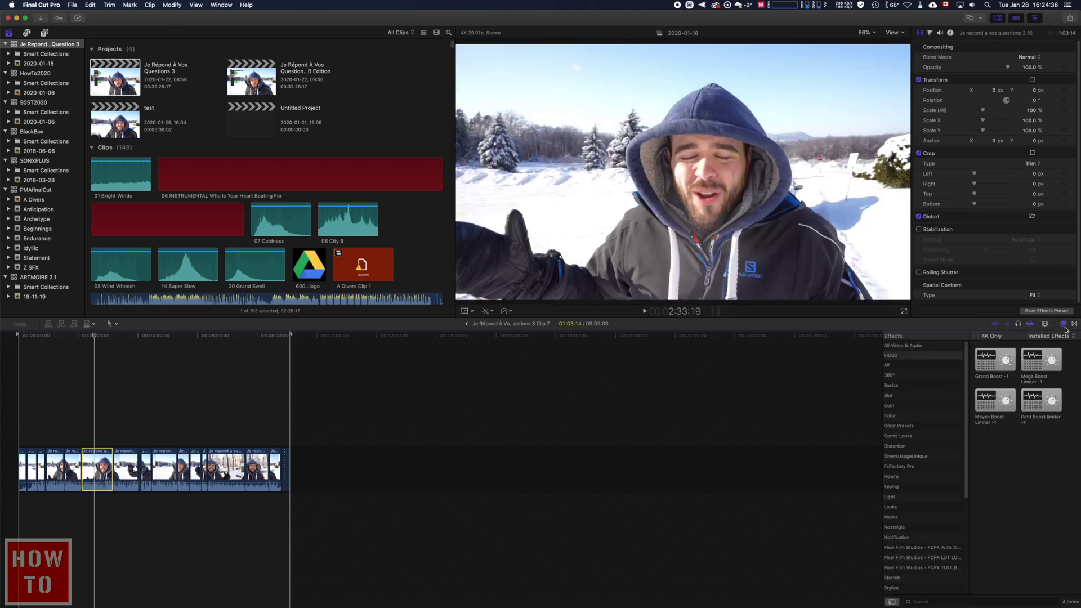
left_click(903, 456)
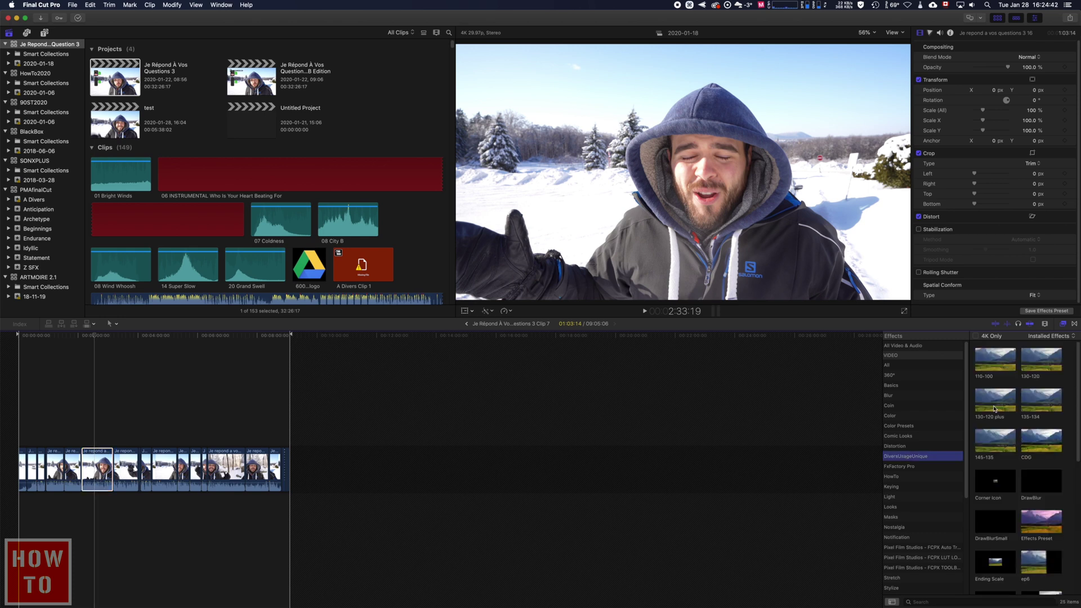
key("super+2")
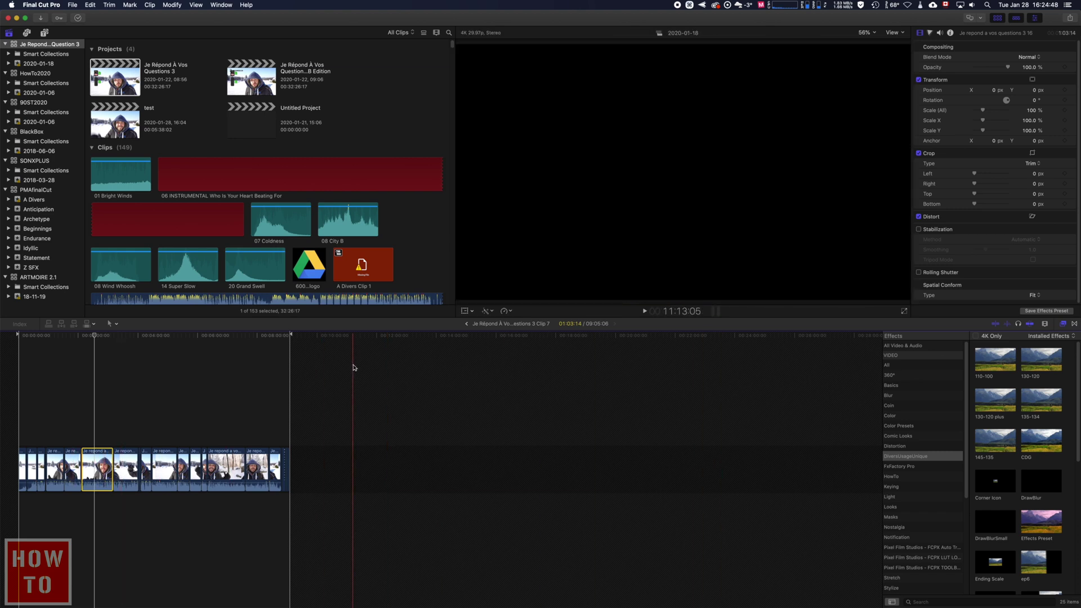
- Try grouping all clips inside Clip 7 into a compound clip named 2020-01-18 Clip in the 2020-01-18 event, and undo it
key("super+a")
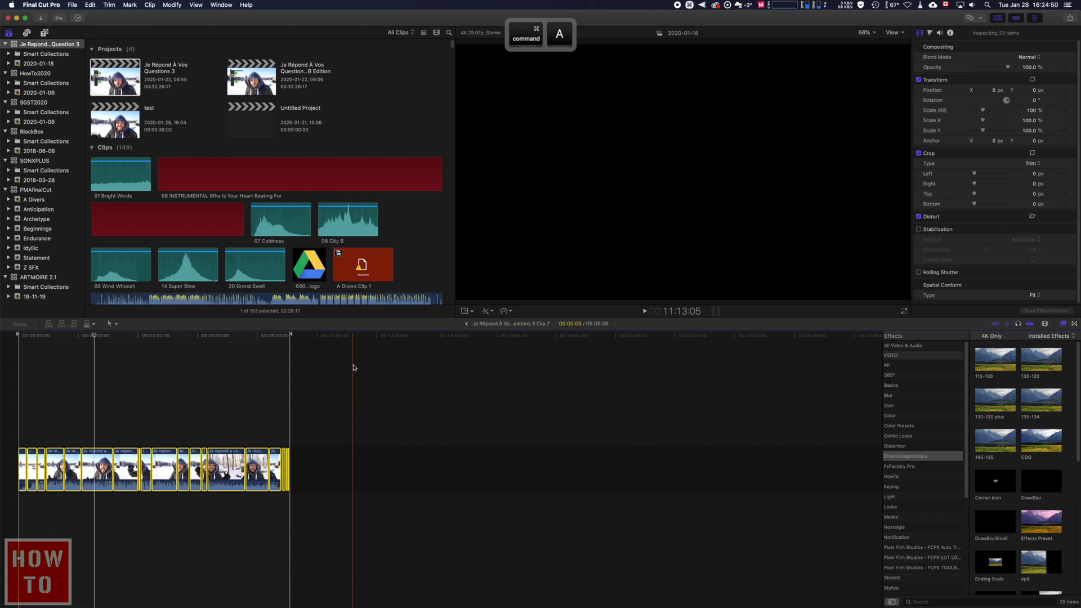
key("alt")
key("alt+g")
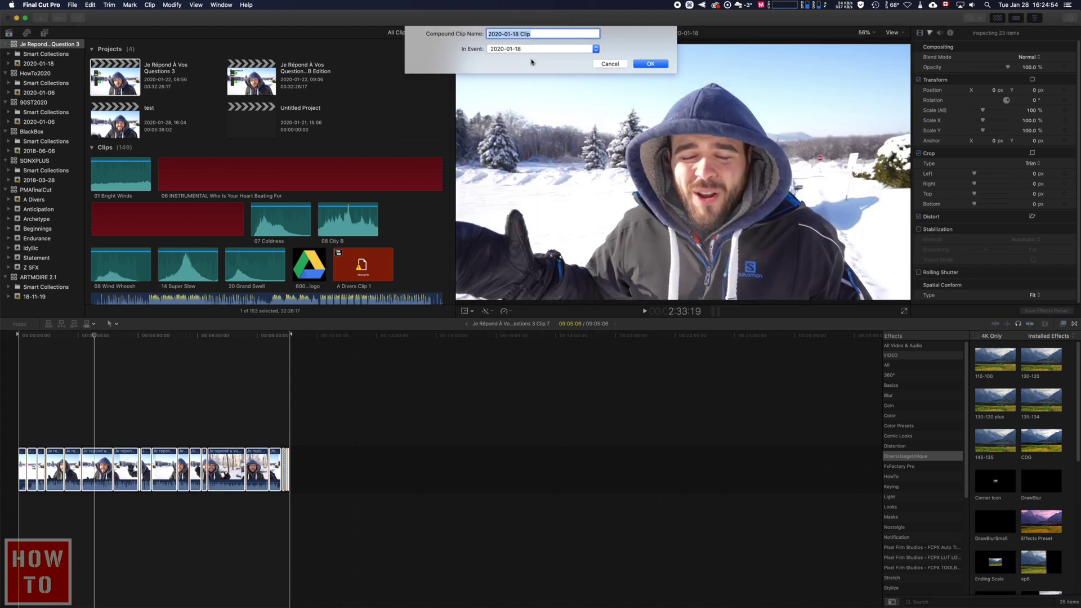
left_click(650, 64)
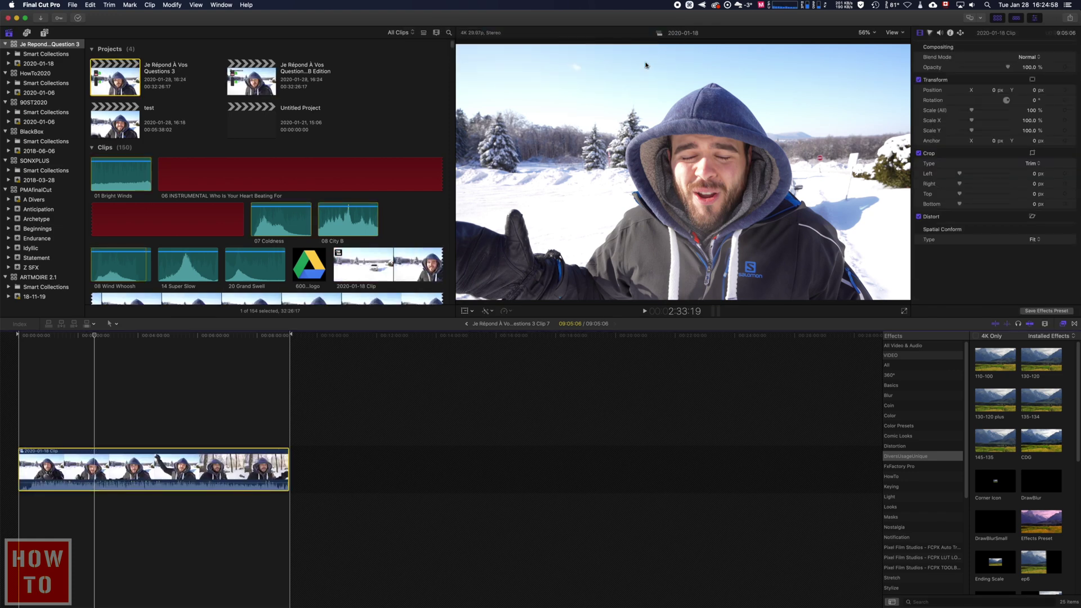
key("super+z")
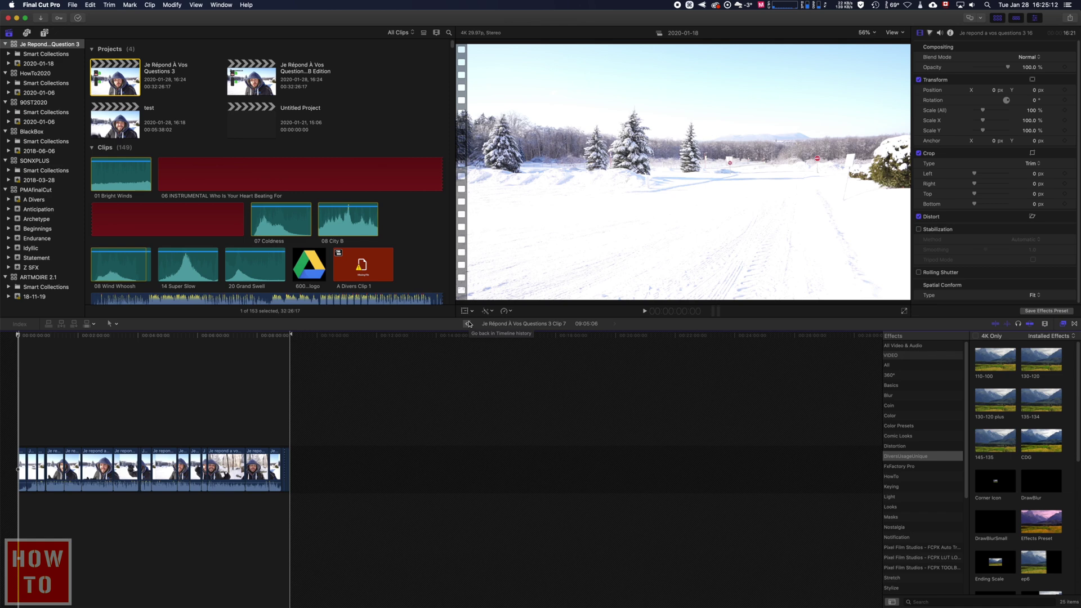
- Return to the main project timeline and examine Clip 7's Color Board colour, saturation and exposure settings
left_click(469, 323)
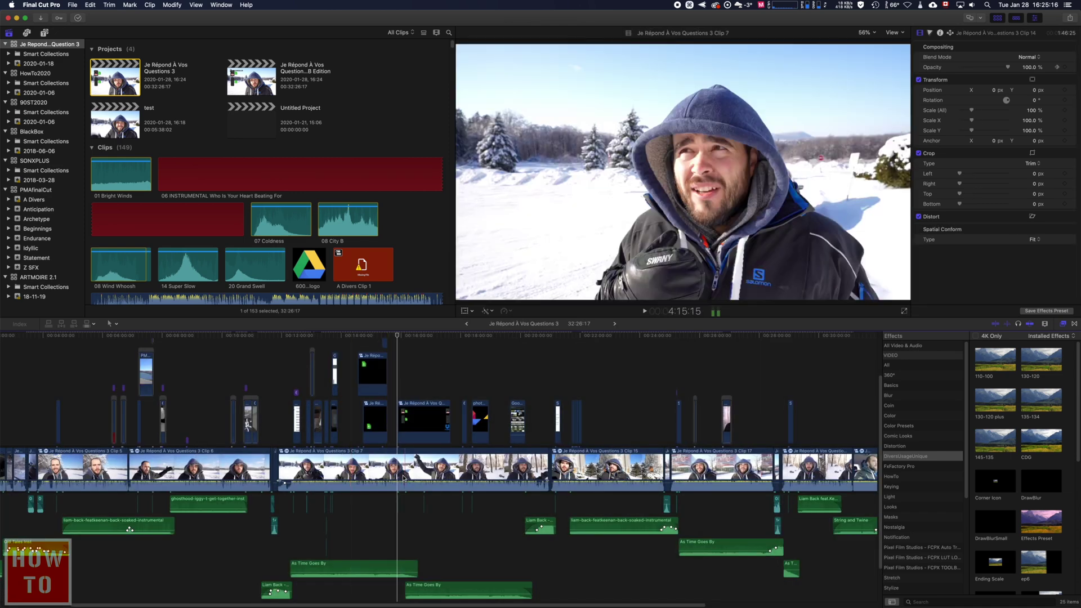
left_click(400, 475)
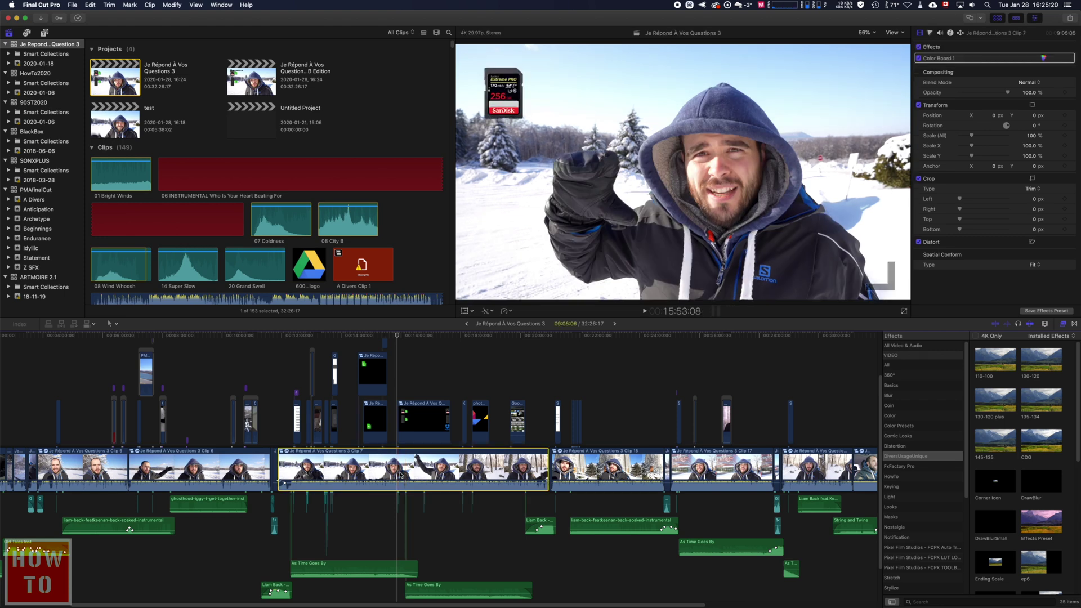
left_click(929, 34)
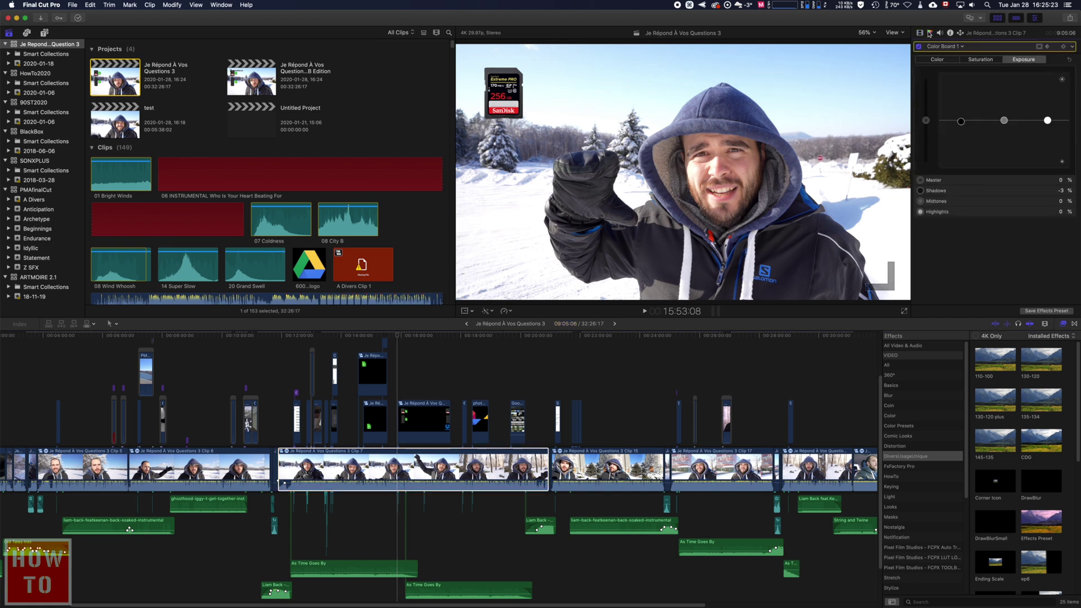
left_click(980, 59)
left_click(1009, 59)
left_click(953, 60)
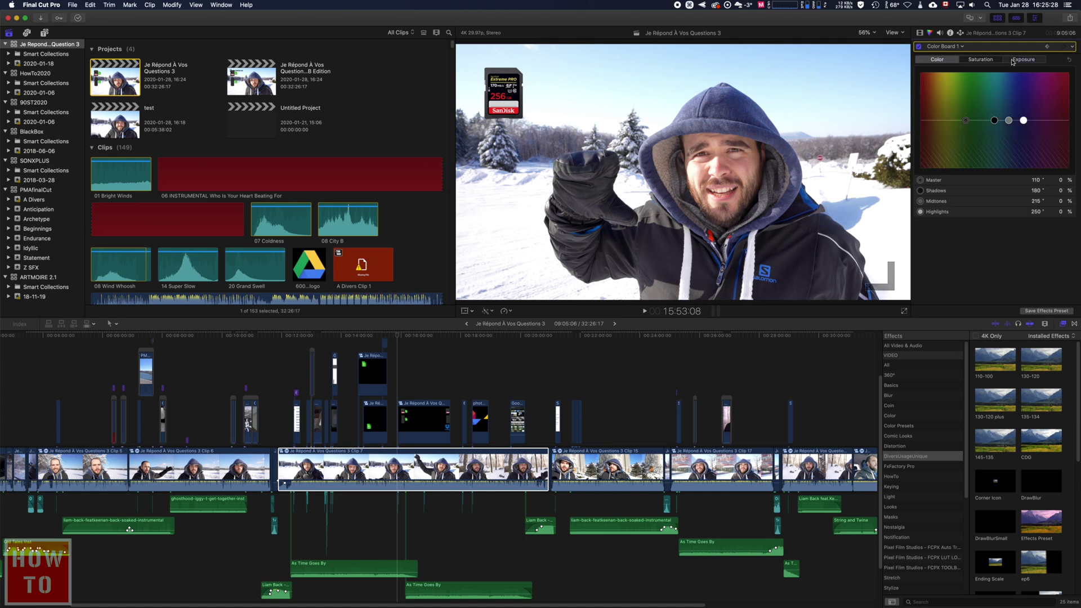
left_click(1010, 60)
left_click(397, 475)
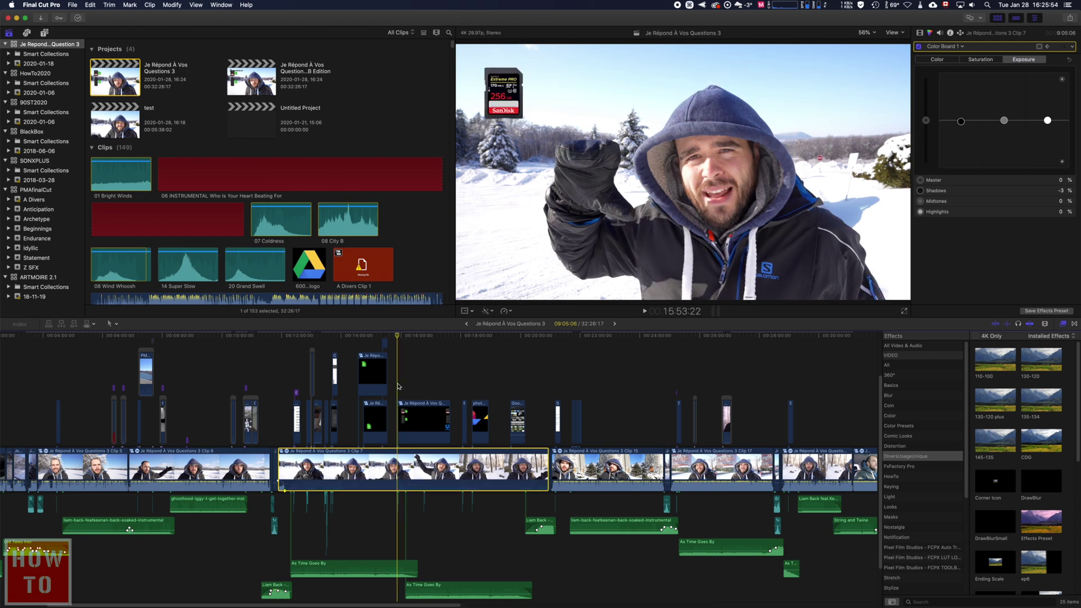
- Play the project section where the SD card, drive and MP4 graphics overlay Clip 7, and pause it
key("space")
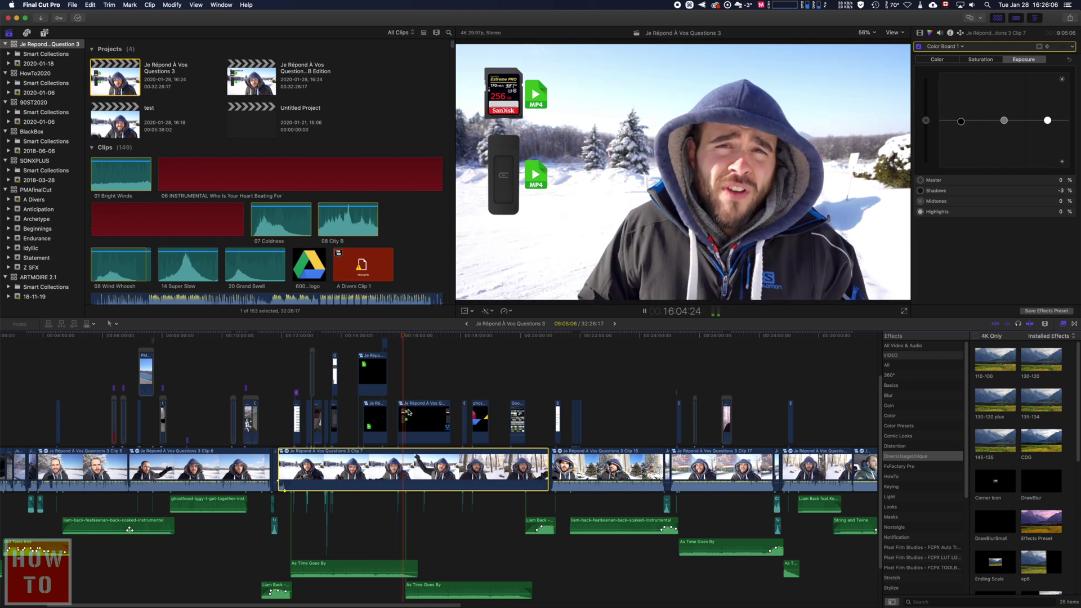
scroll(409, 412, "up", 3)
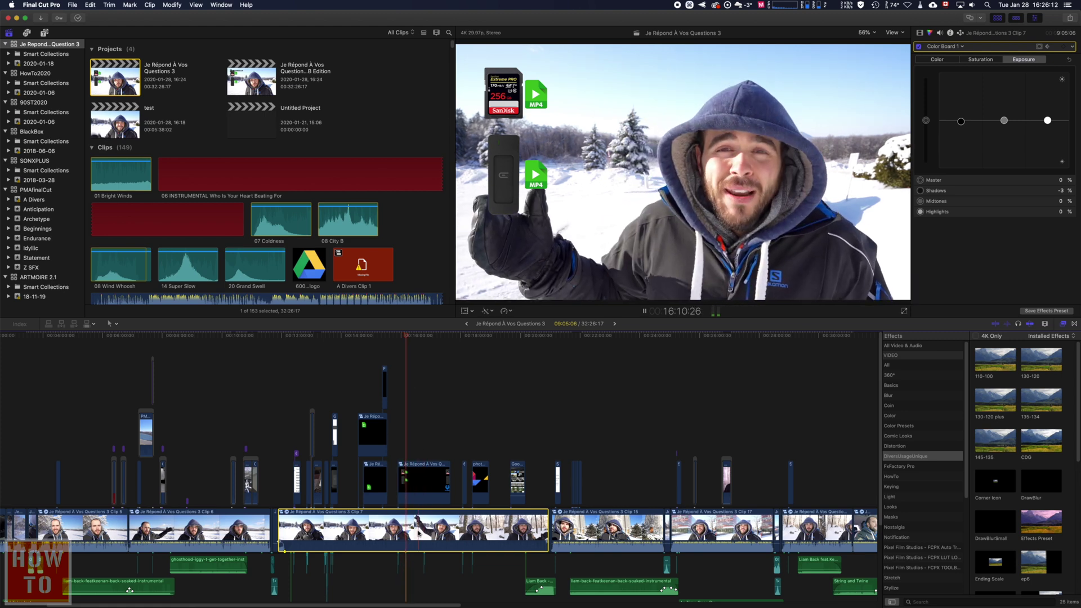
key("space")
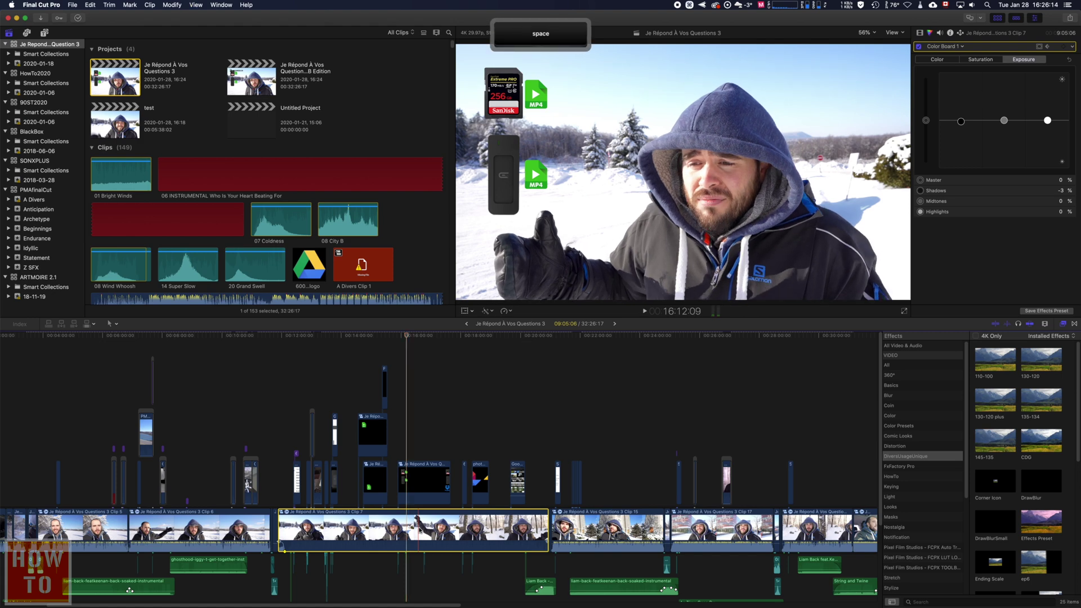
- Open the Clip 14 compound clip connected above Clip 7 and play the beginning of its SD card animation
left_click(411, 485)
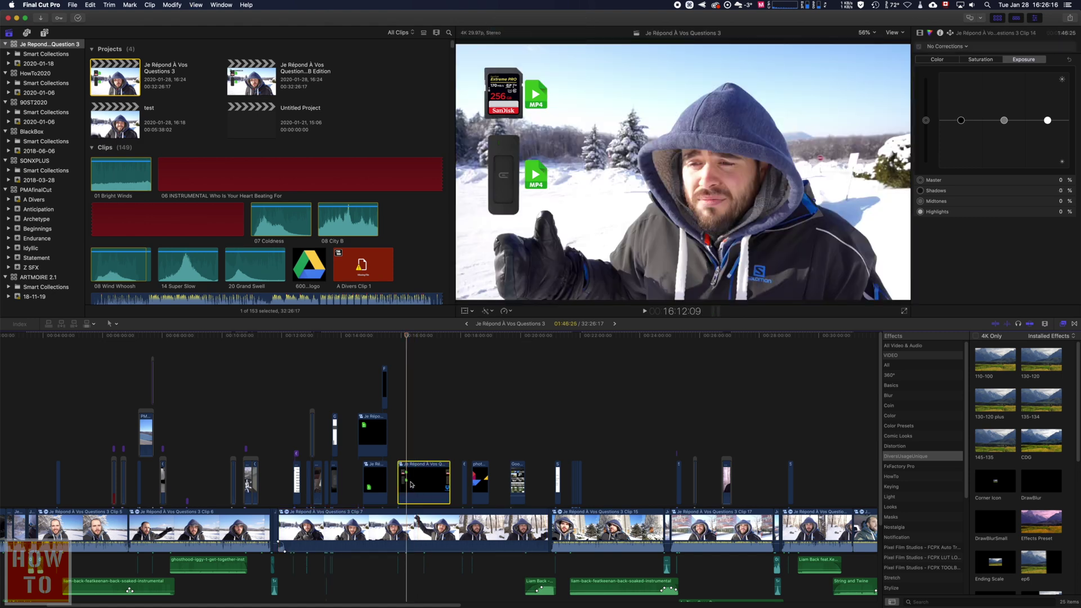
double_click(412, 485)
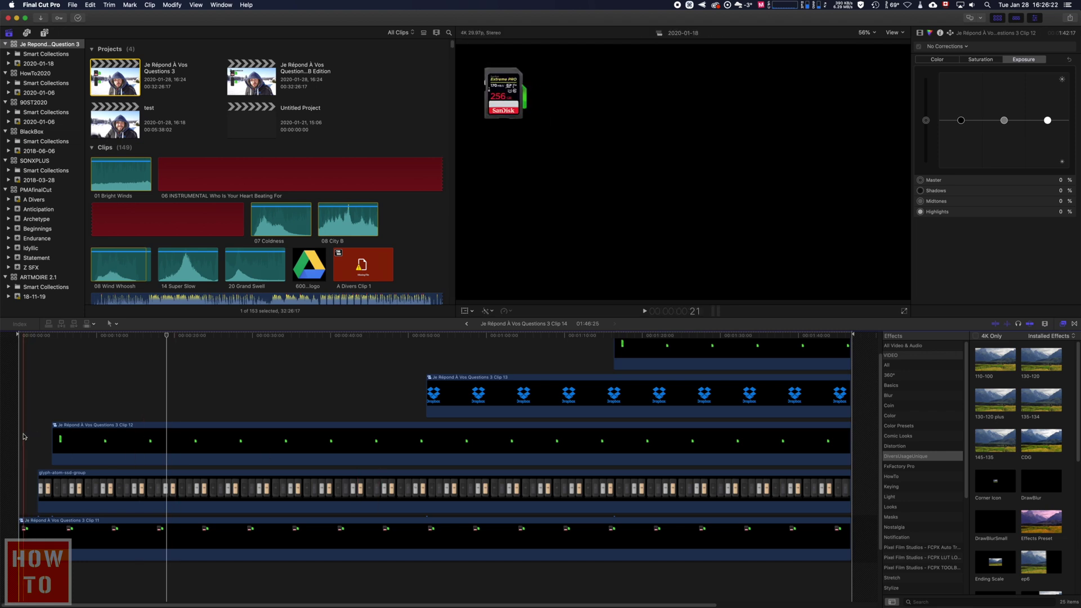
key("space")
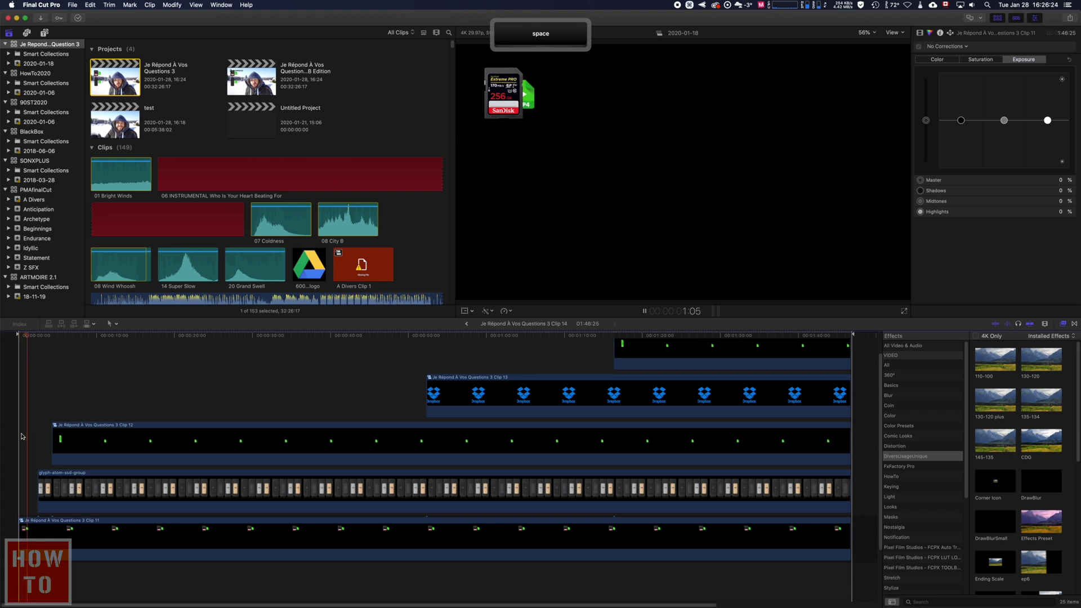
key("space")
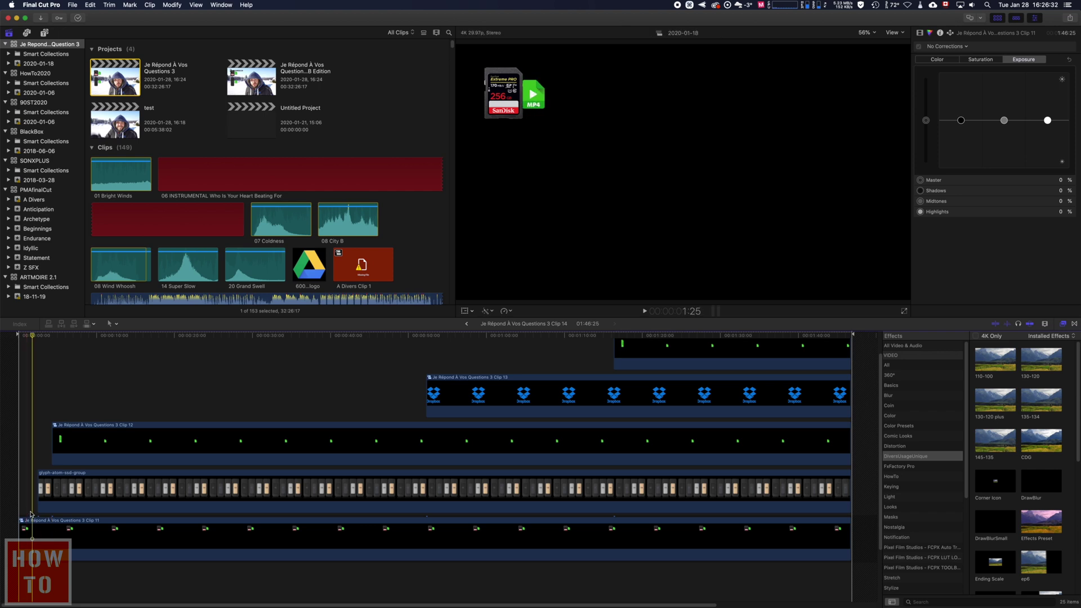
key("space")
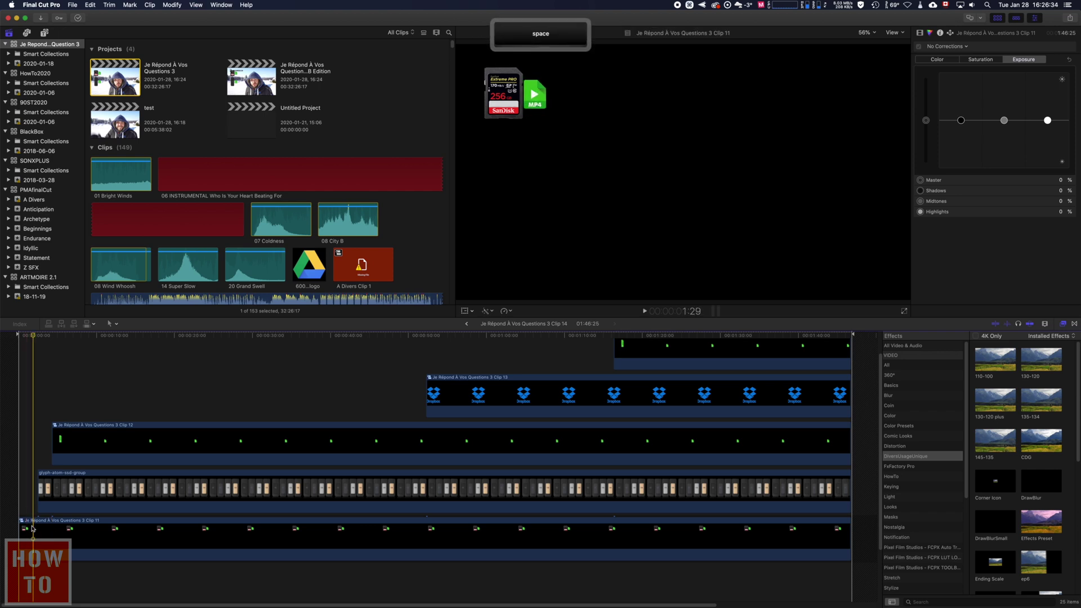
- Examine the nested Clip 11, Clip 12 and Clip 13 compound clips stacked inside Clip 14
left_click(32, 531)
left_click(251, 430)
left_click(473, 396)
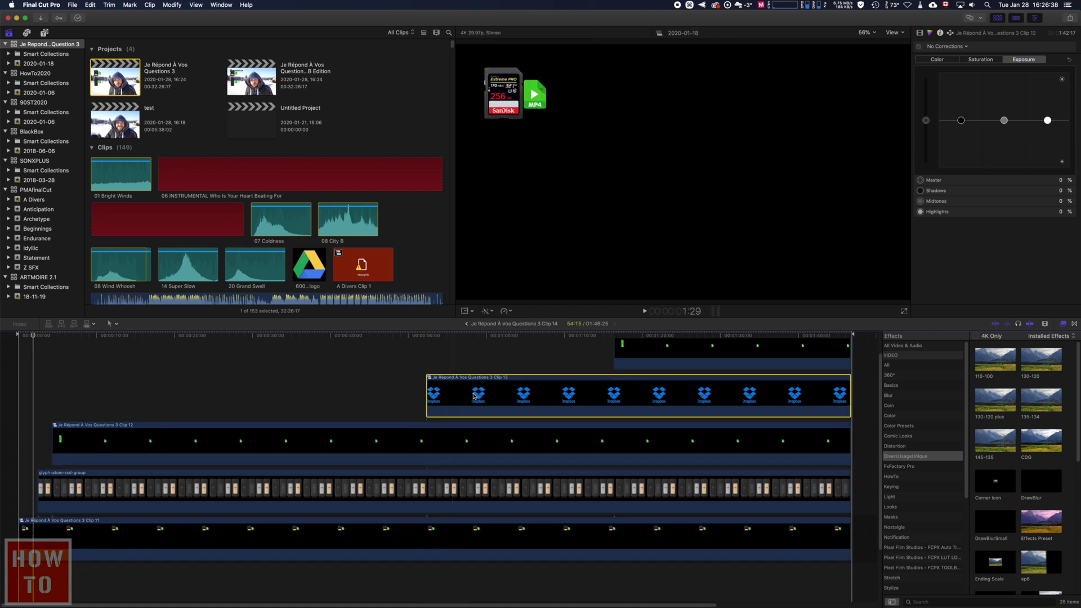
scroll(473, 396, "up", 3)
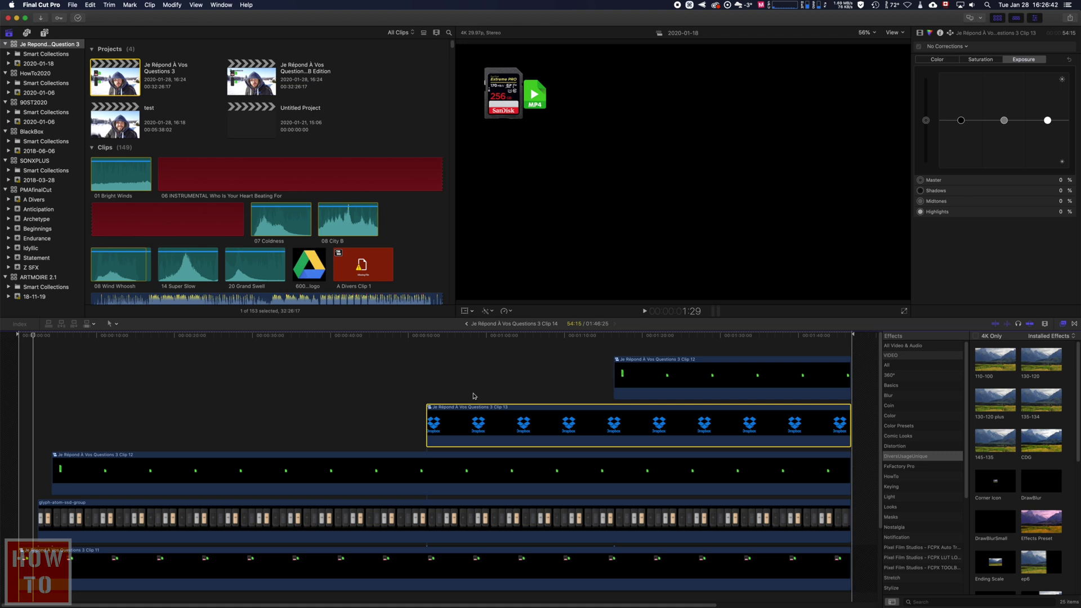
- Open the nested Clip 11, examine its SD card and icon layers, and return to the Clip 14 timeline
scroll(474, 395, "down", 5)
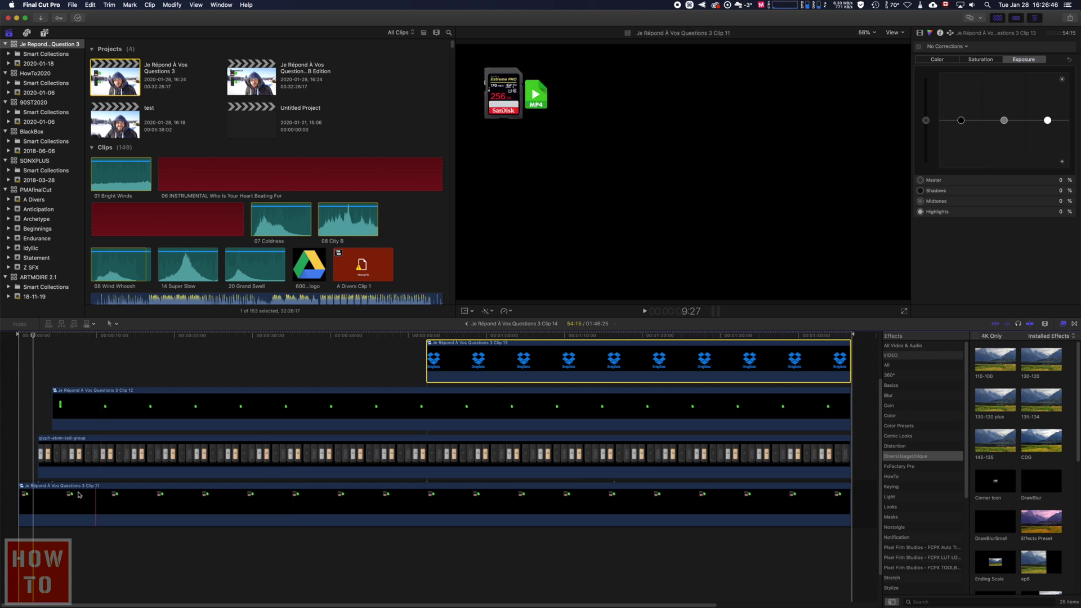
double_click(31, 506)
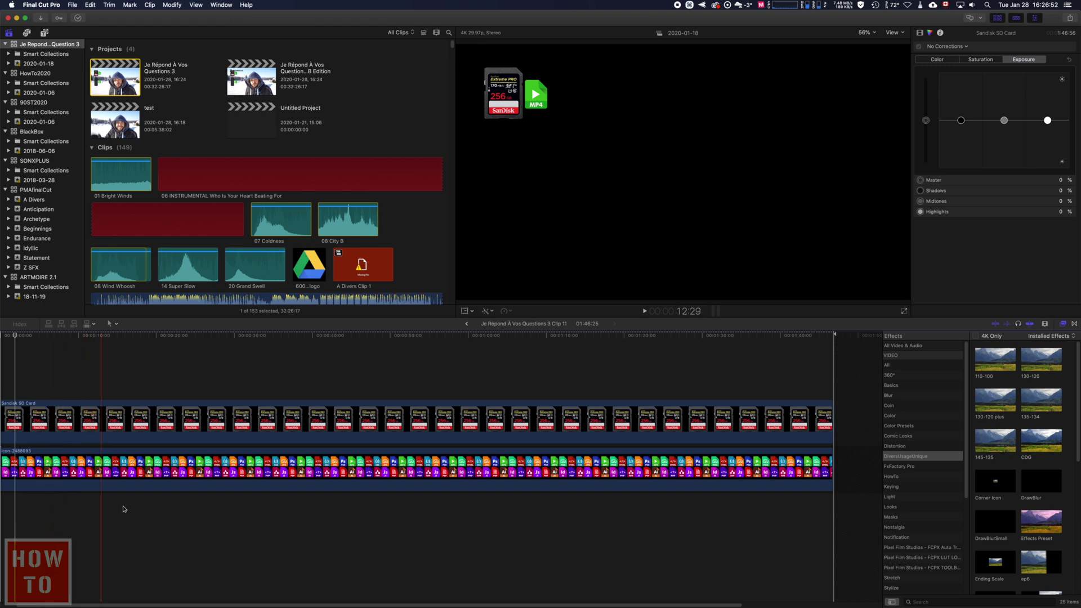
key("h")
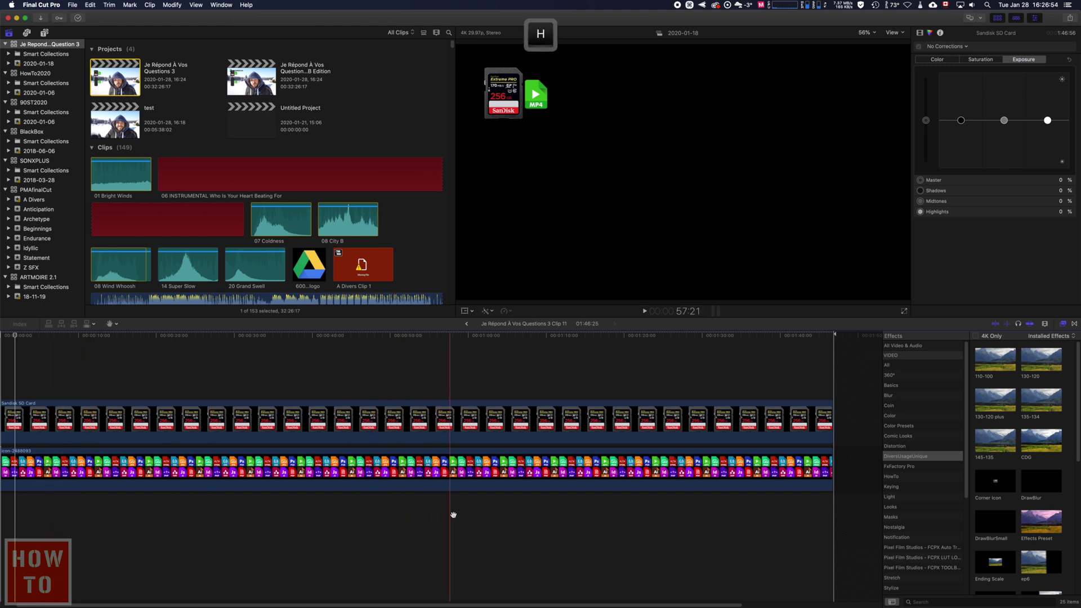
left_click_drag(451, 514, 193, 501)
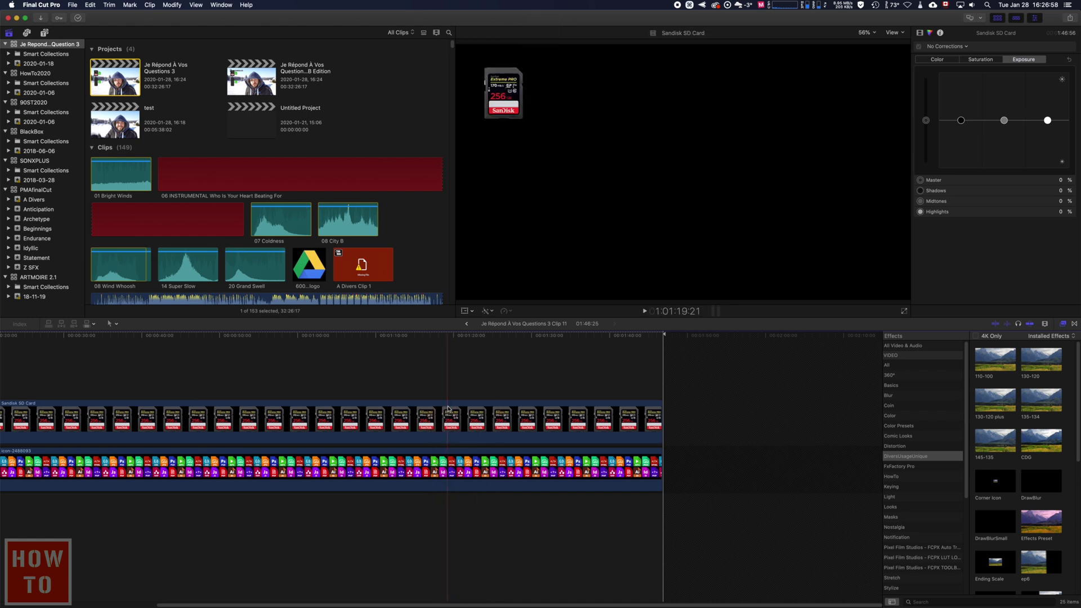
left_click(466, 324)
left_click(142, 468)
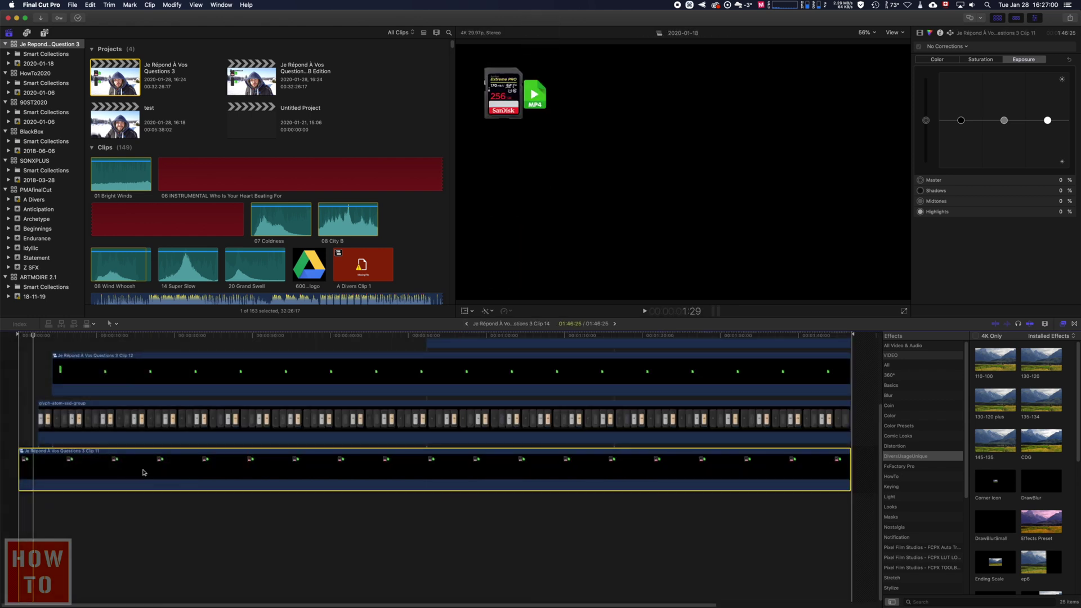
- Play Clip 14's section where the drive and its MP4 icon join the SD card
scroll(143, 471, "up", 3)
scroll(143, 472, "up", 3)
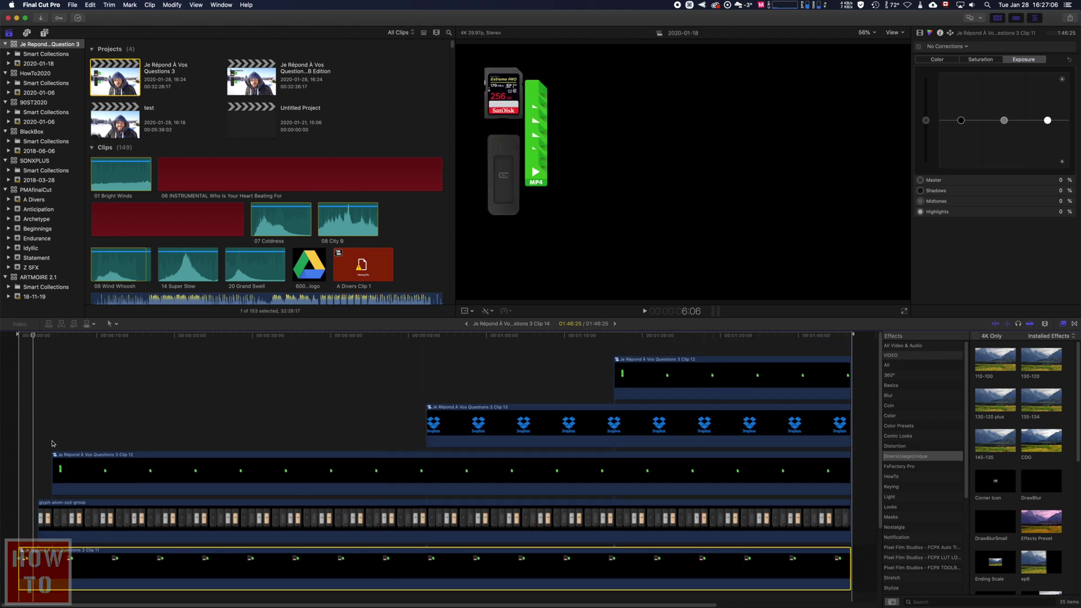
key("space")
key("space")
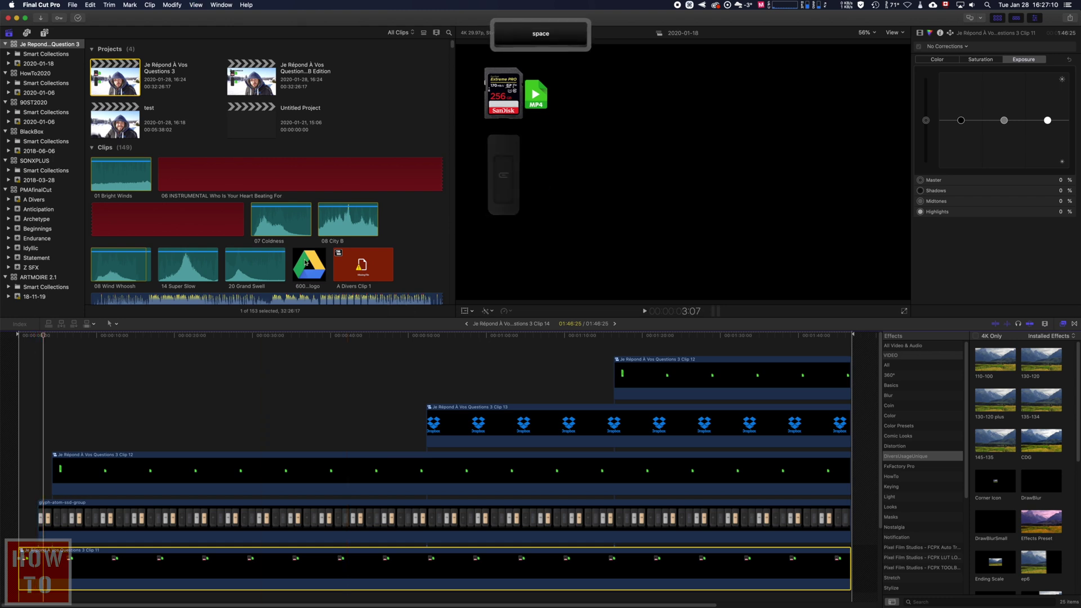
key("space")
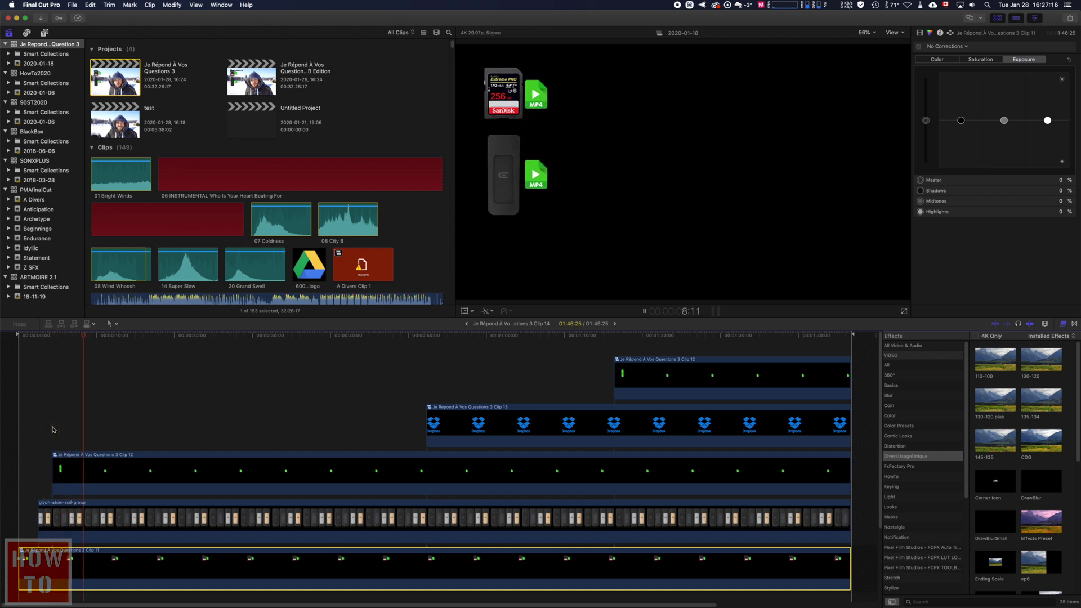
key("space")
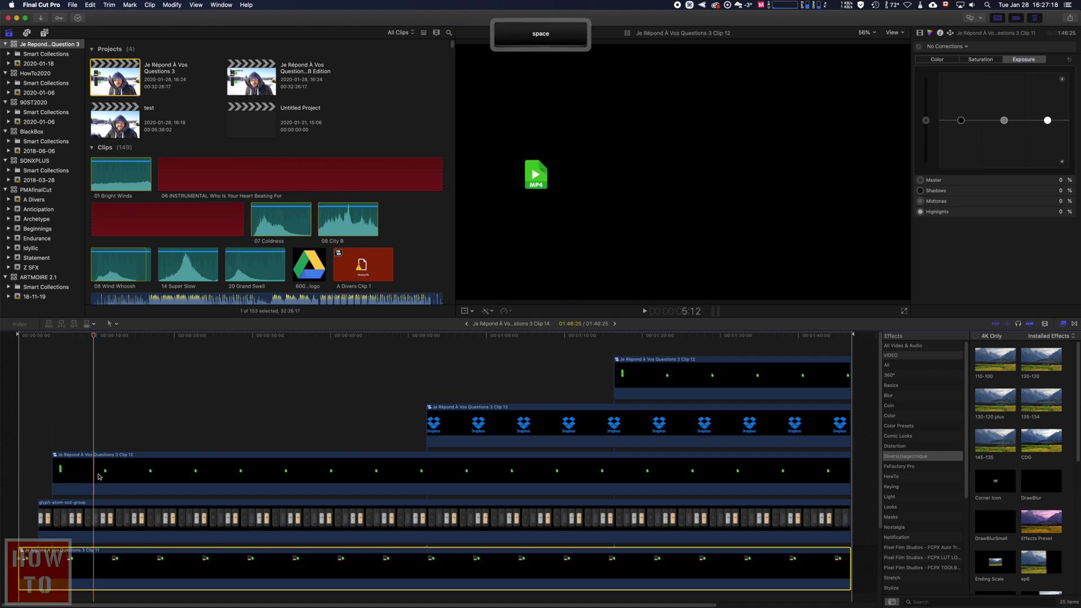
- Open the longer Clip 12 compound clip and examine the stacked icon layers down to the lowest one
double_click(98, 477)
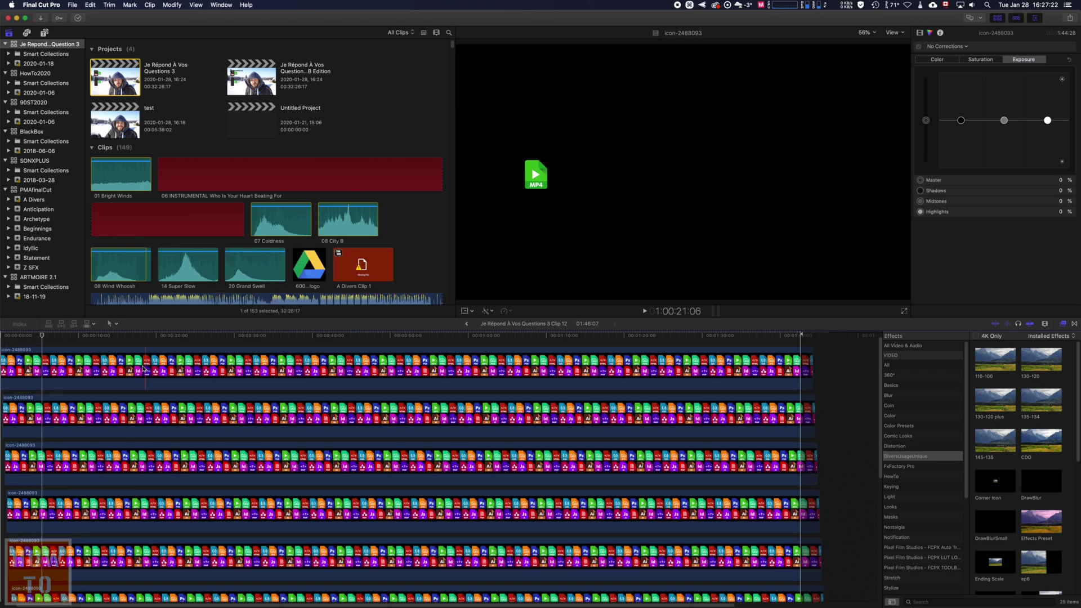
left_click(126, 364)
scroll(126, 365, "down", 8)
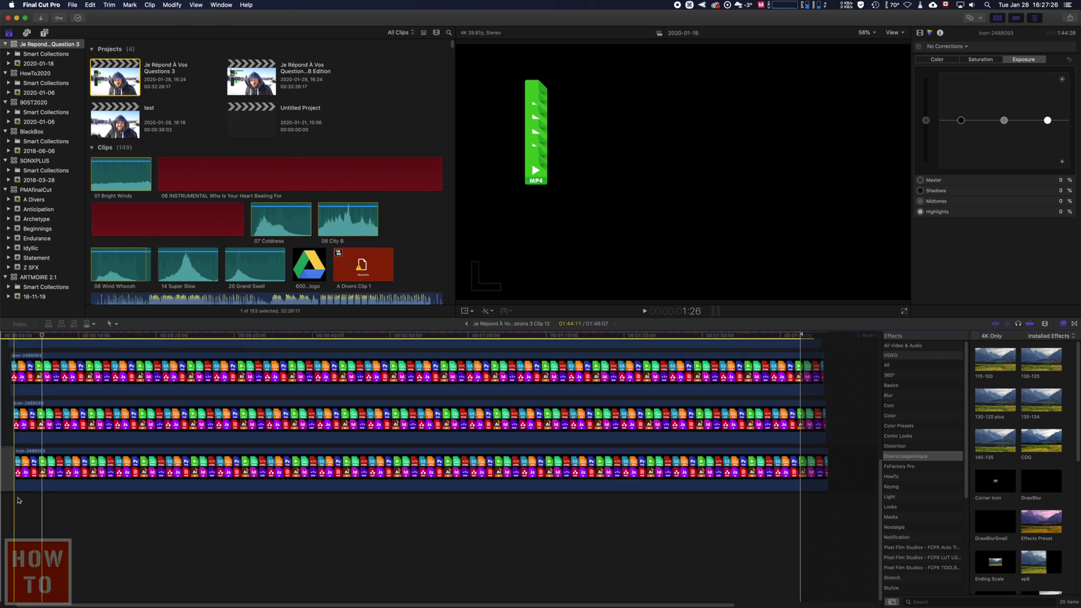
left_click(33, 475)
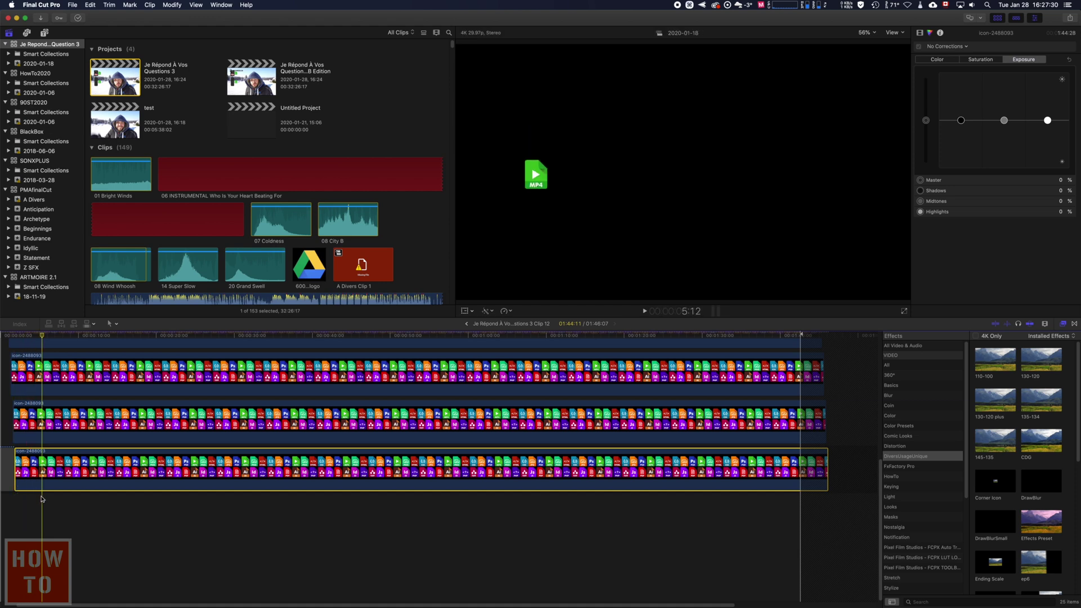
key("alt+v")
key("alt+v")
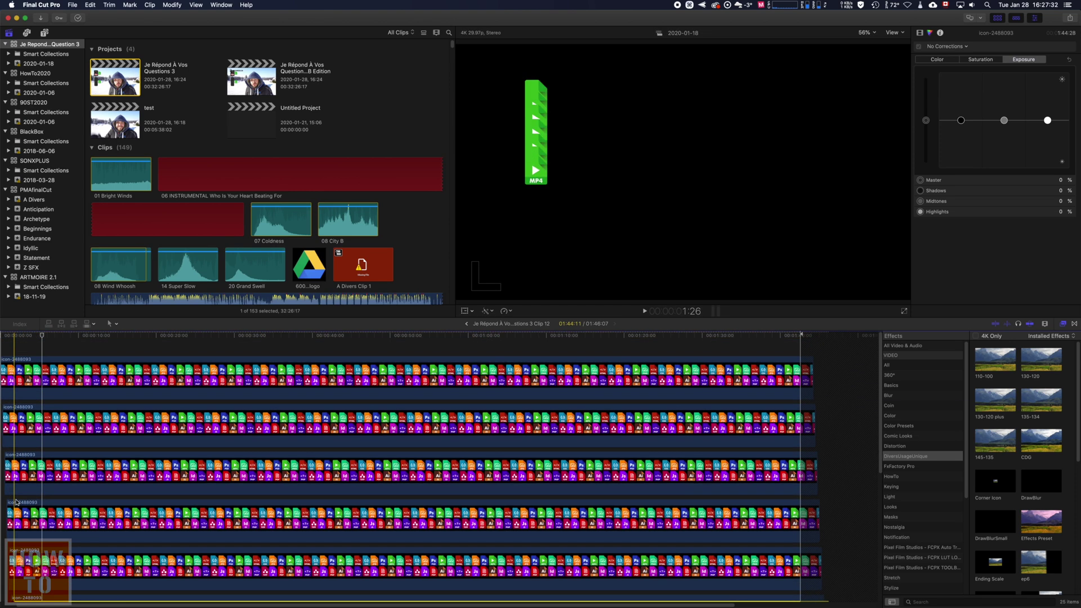
- Play the MP4 icon animation inside Clip 12 and return to Clip 14
key("space")
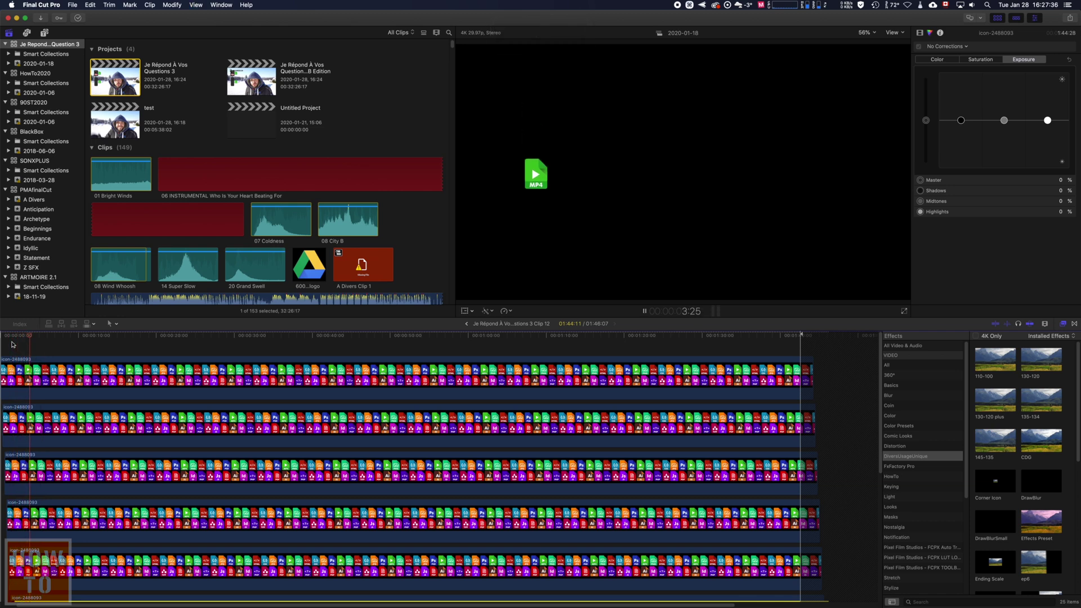
key("space")
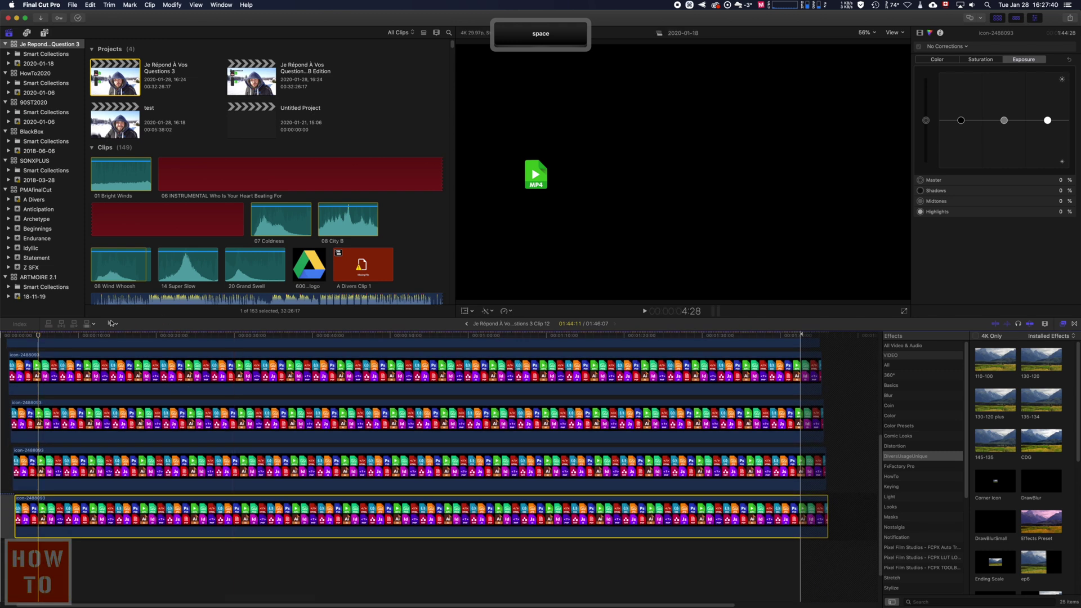
left_click(467, 323)
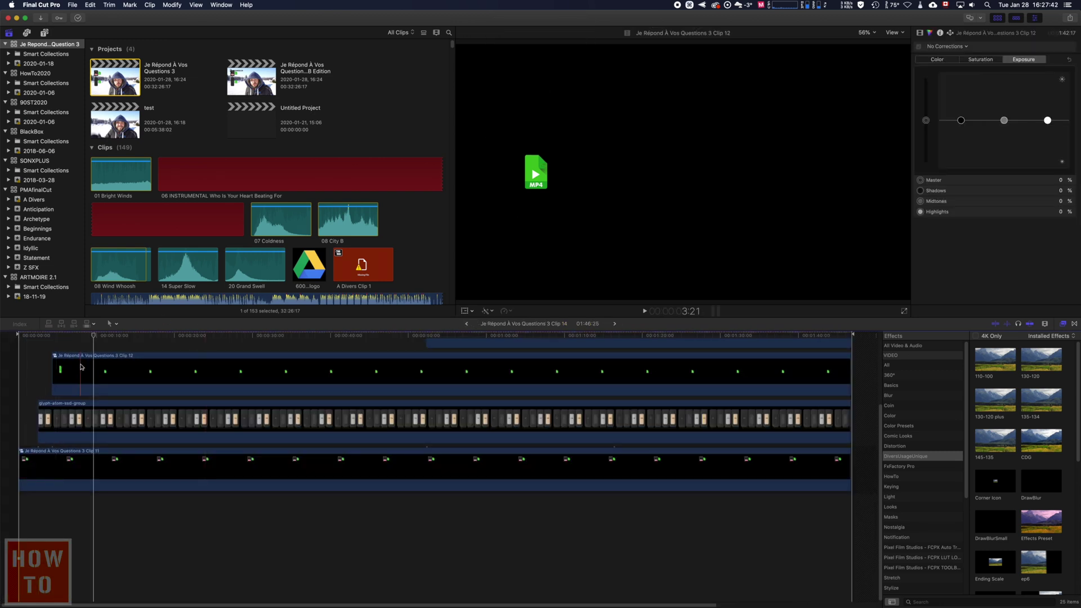
- Play the start of the longer Clip 12 within Clip 14, and the section where Clip 13's Dropbox logo appears
key("space")
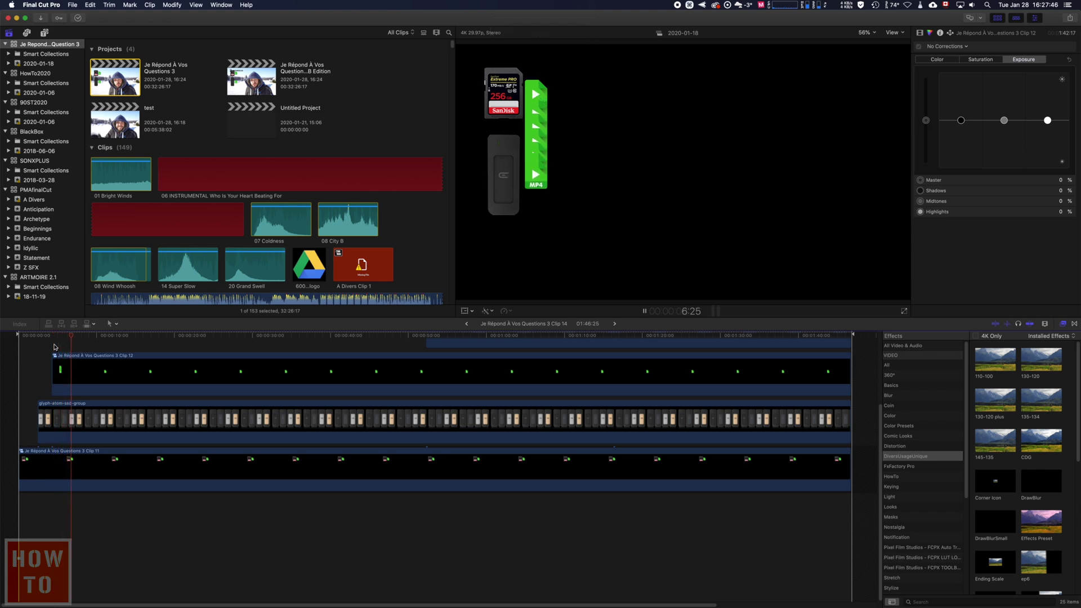
key("space")
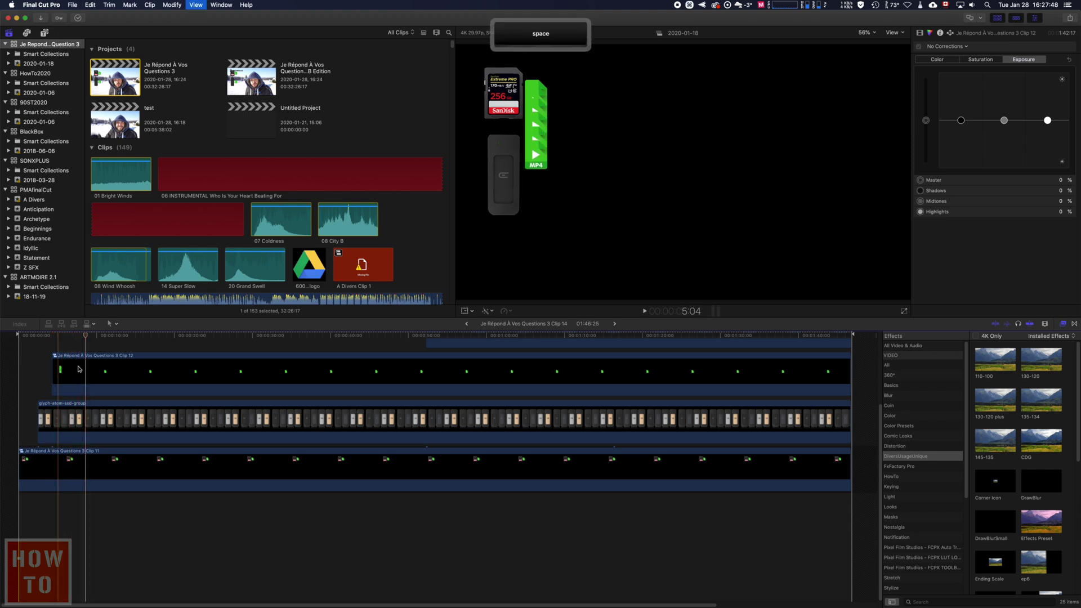
scroll(359, 366, "up", 4)
key("space")
key("space")
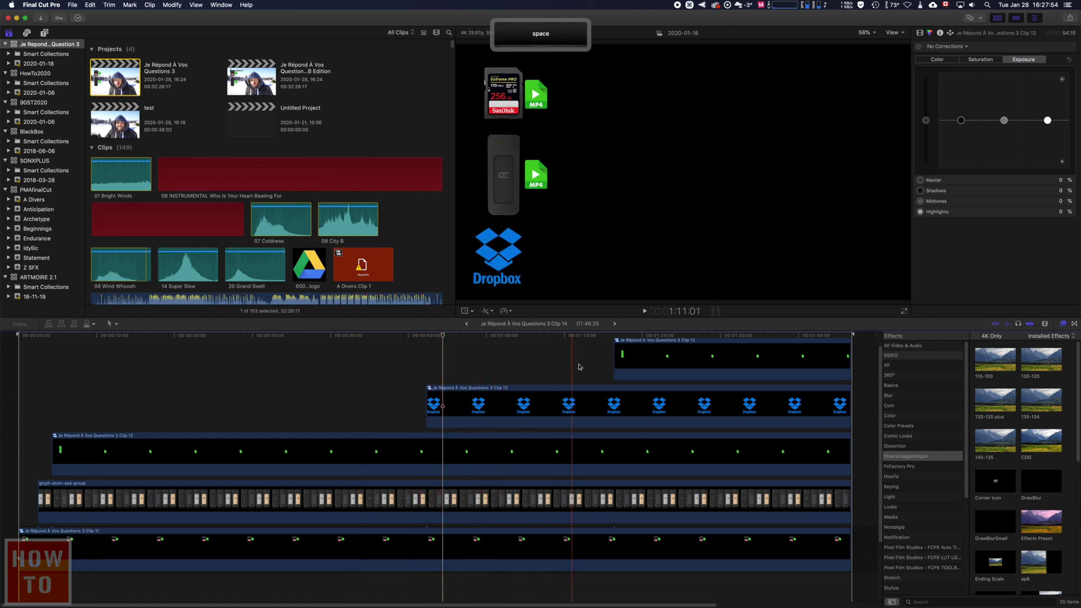
- Open the nested Clip 13, examine its two Dropbox logo layers, and return to Clip 14
key("h")
double_click(453, 411)
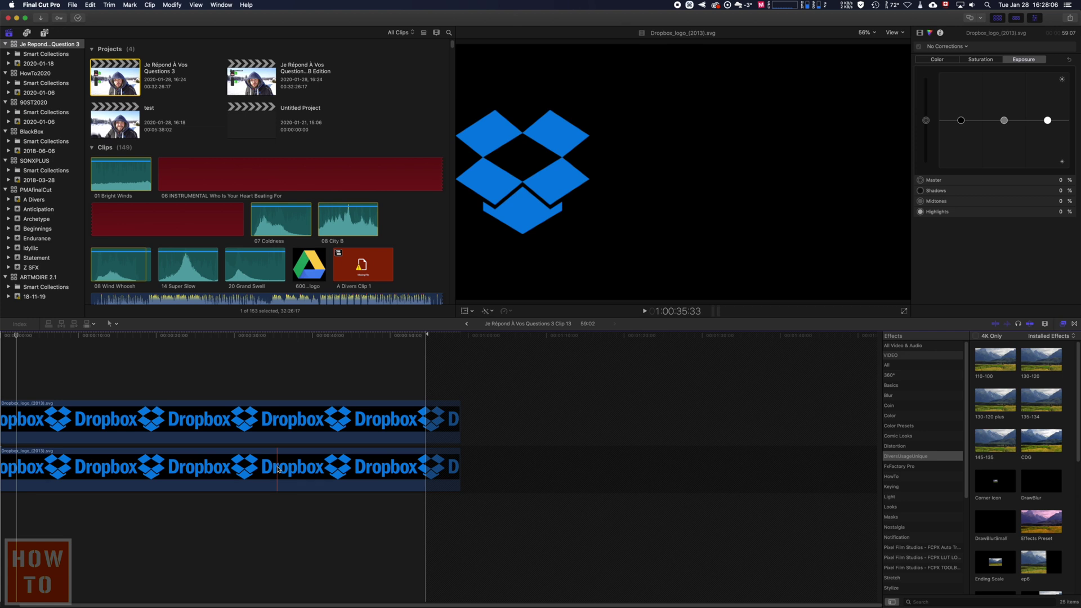
key("super+bracketleft")
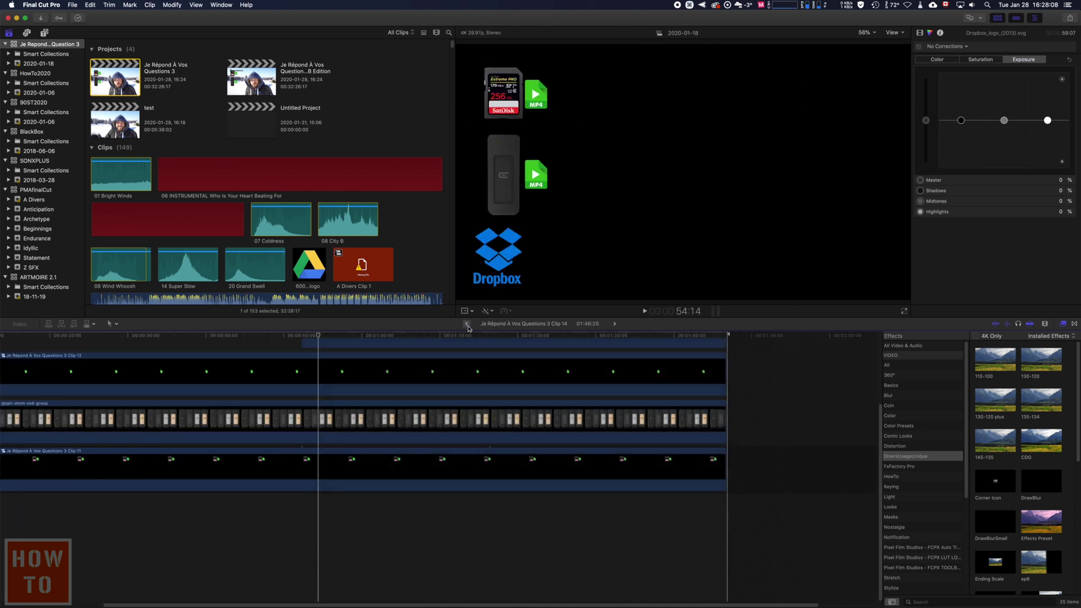
scroll(255, 360, "up", 5)
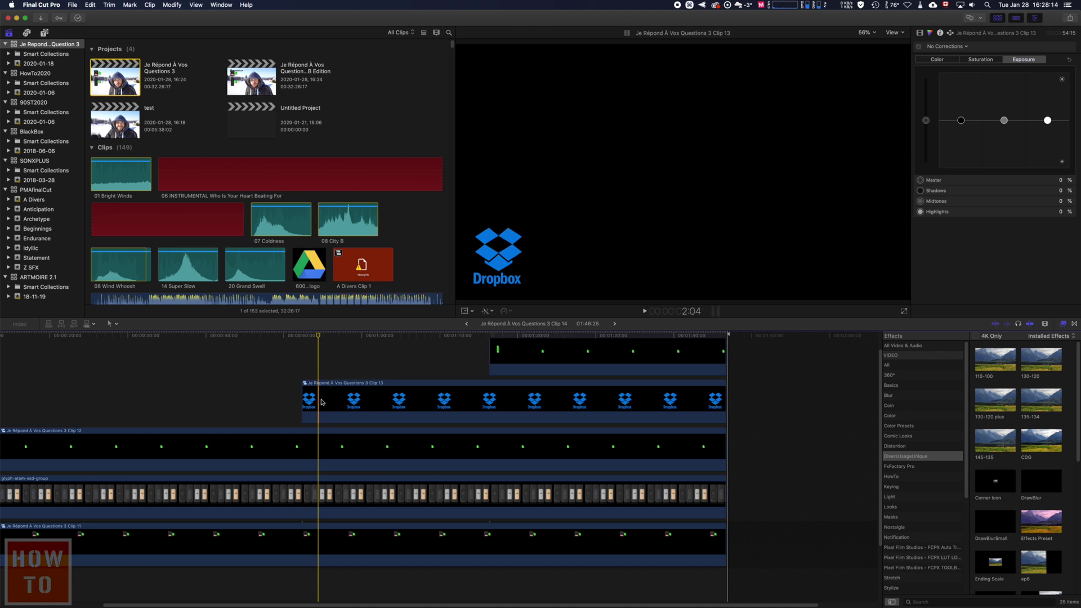
scroll(321, 401, "up", 2)
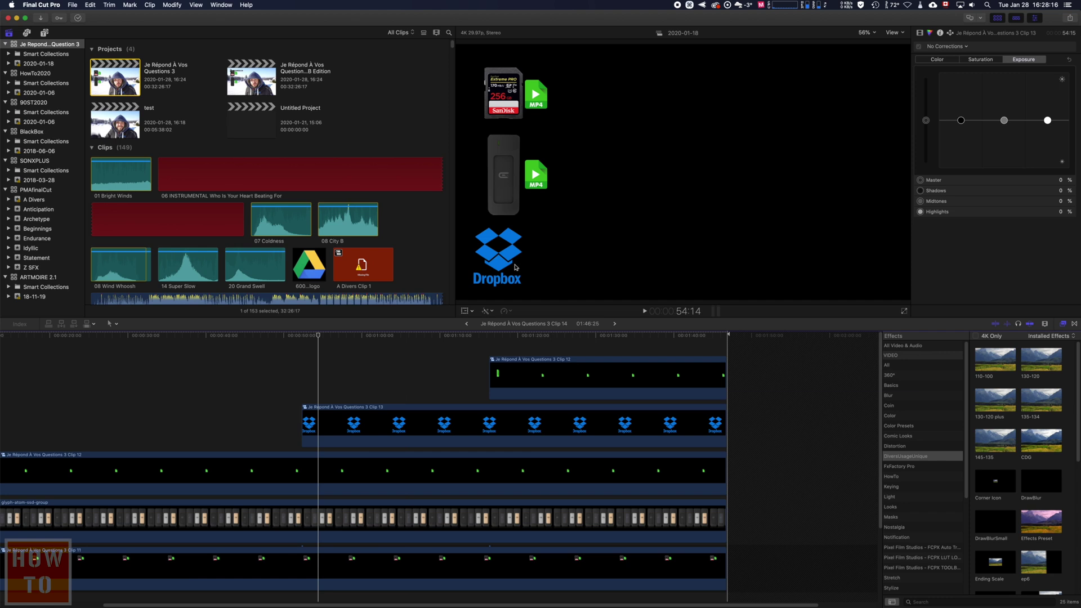
- Play the shorter Clip 12 copy beside the Dropbox logo and compare both Clip 12 copies' Transform positions
key("space")
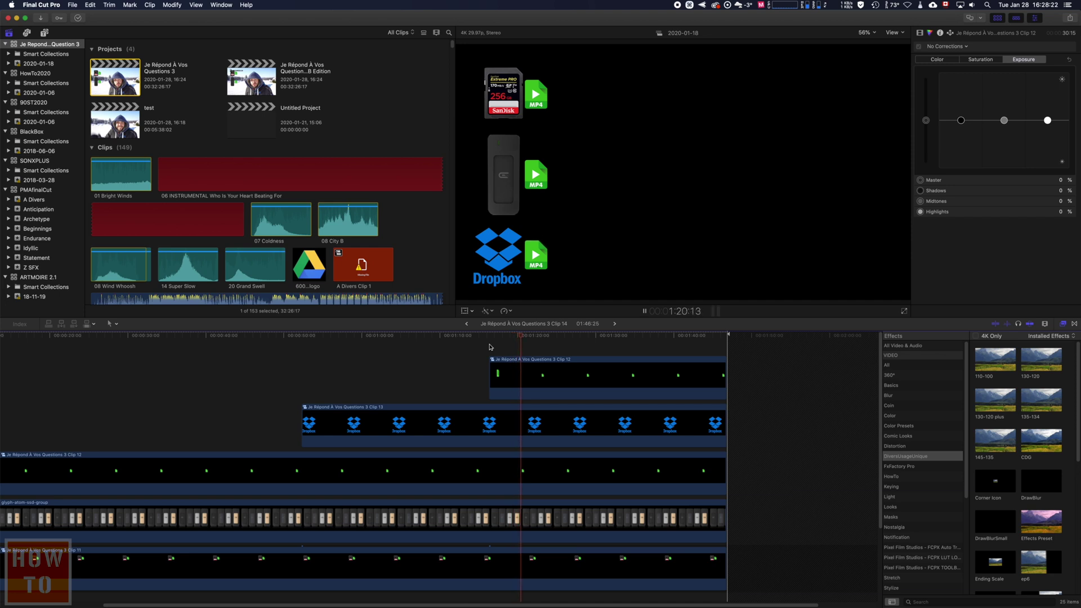
key("space")
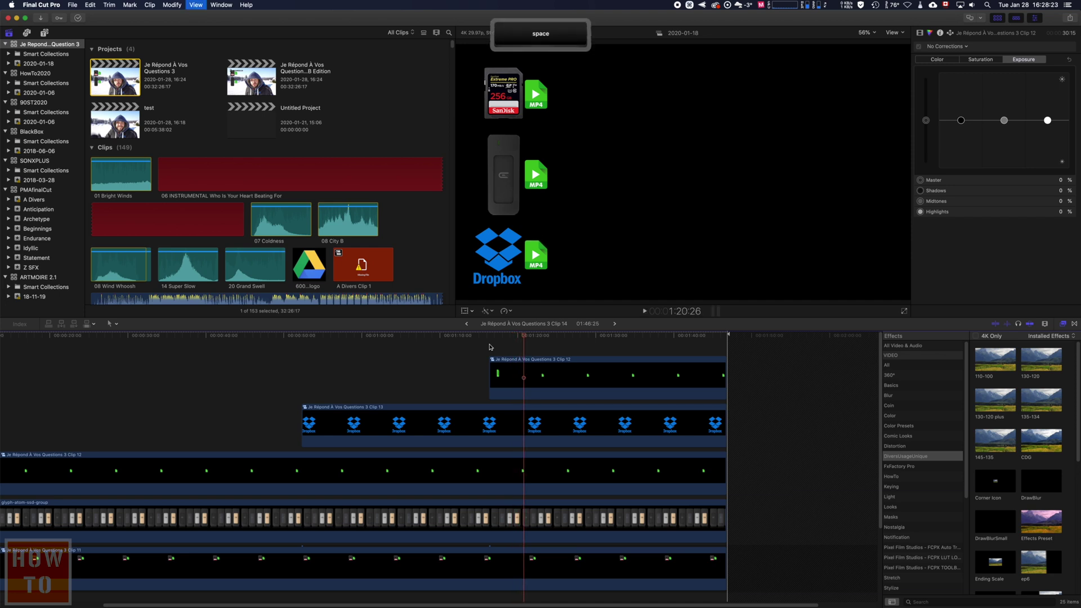
left_click(455, 471)
left_click(528, 381)
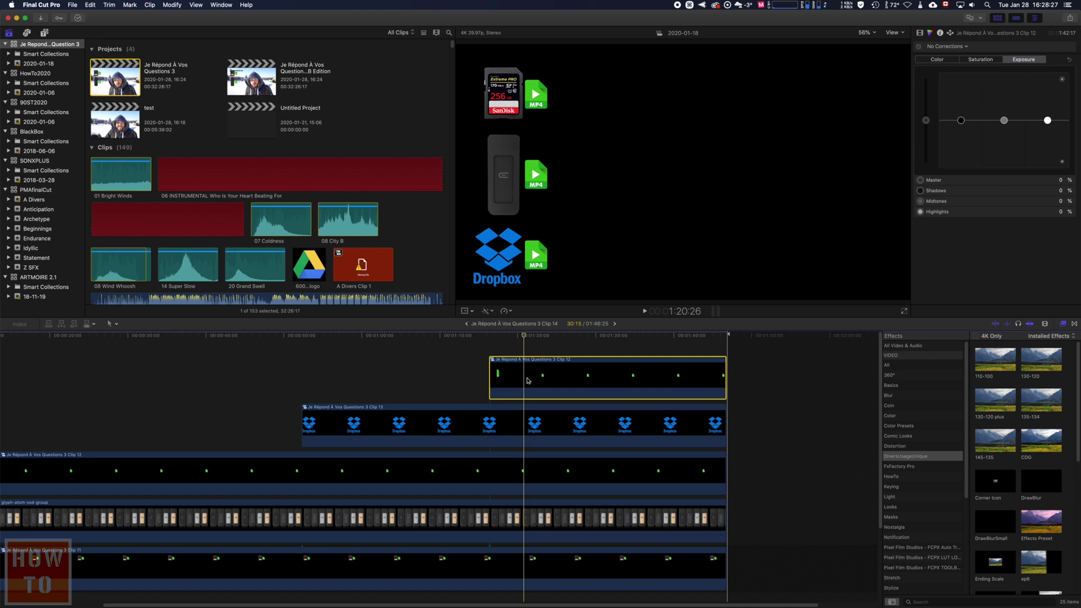
left_click(920, 34)
left_click(529, 473)
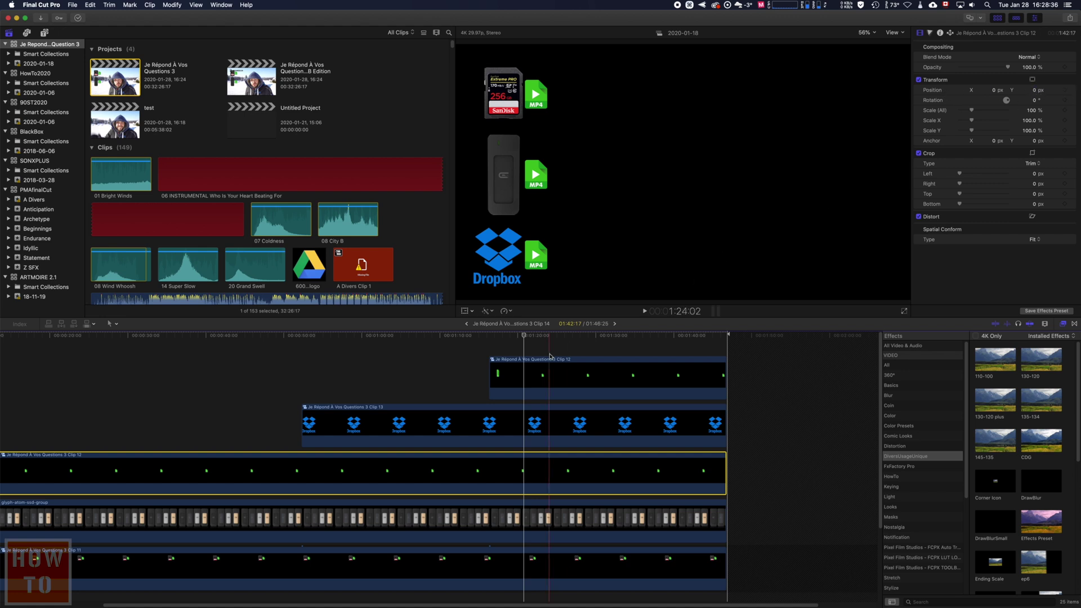
left_click(522, 377)
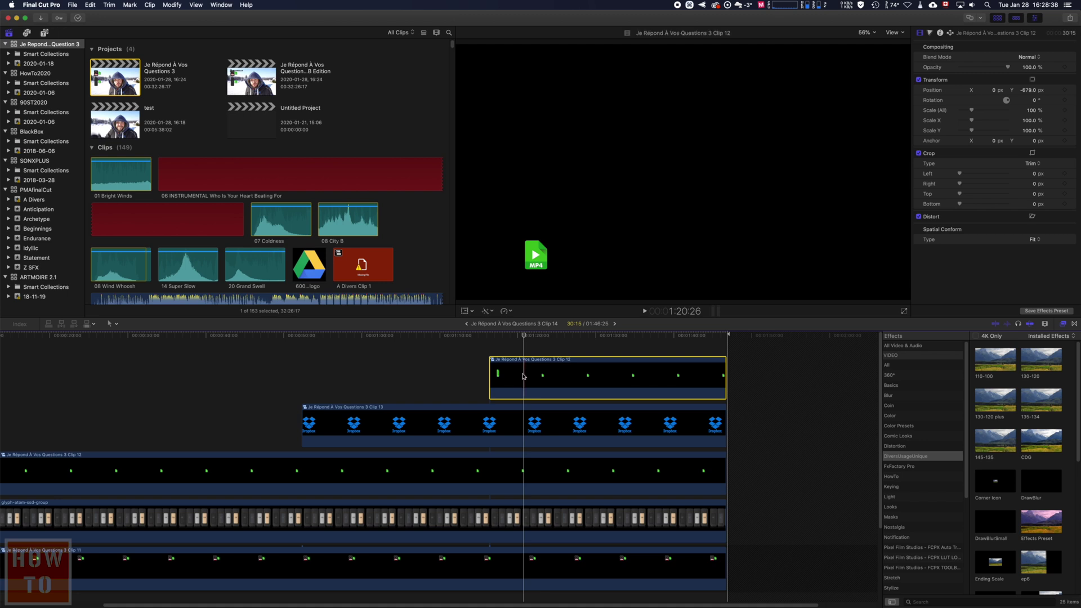
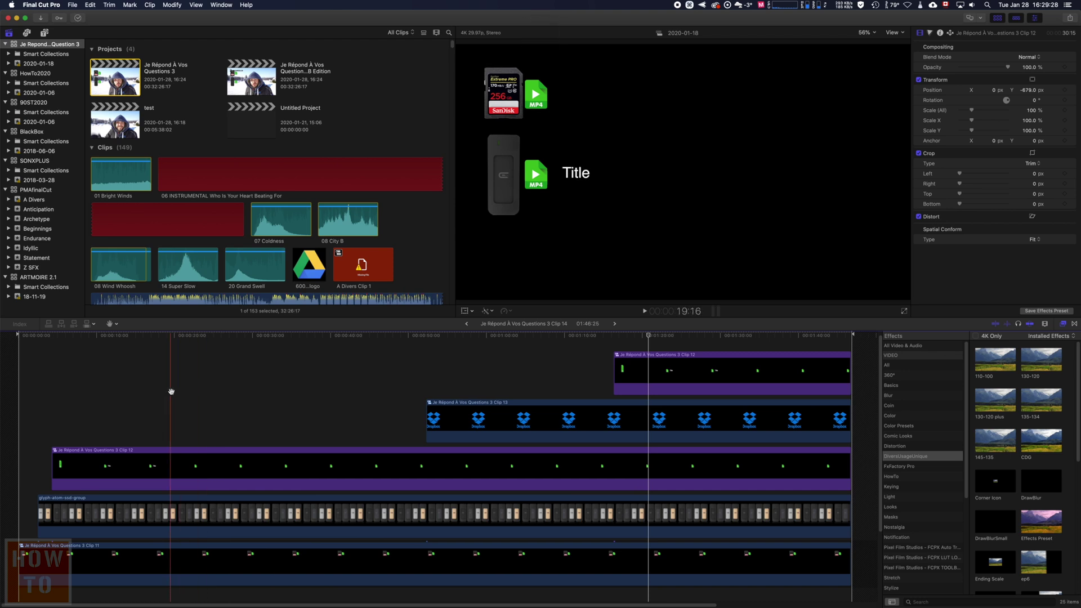
- Open Clip 12, extend the Basic Title from the clip's start to past the end of the icon layers, and return to Clip 14
key("a")
double_click(683, 358)
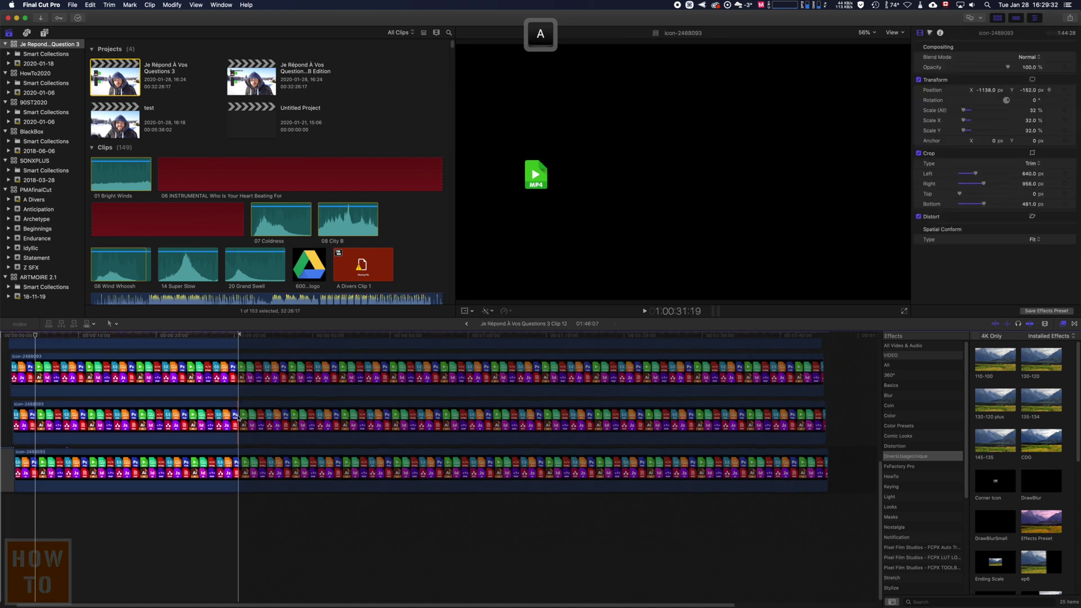
left_click_drag(70, 361, 2, 360)
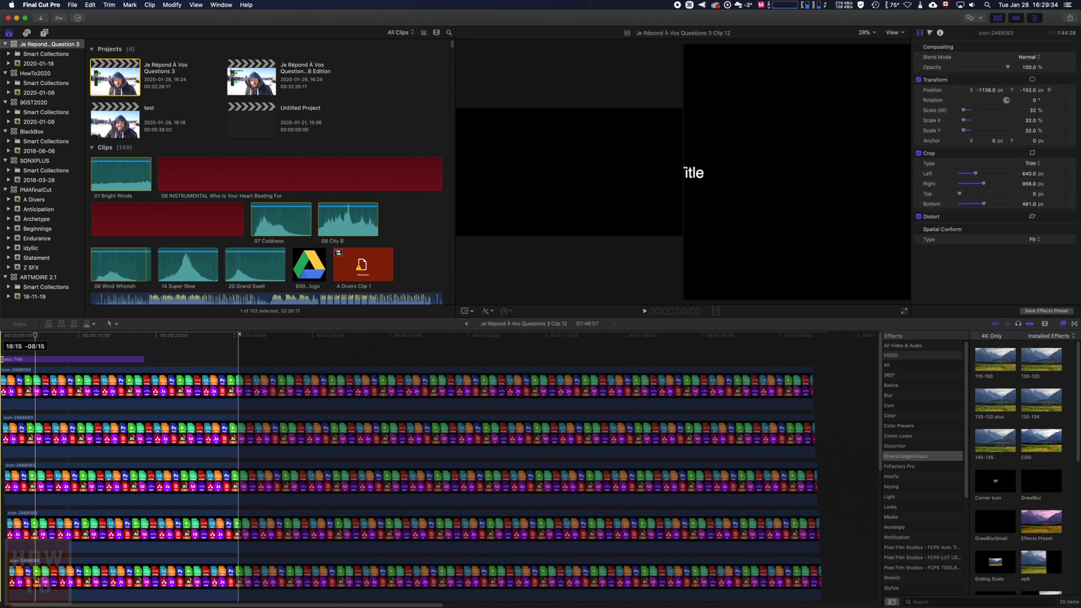
key("super+minus")
left_click_drag(49, 359, 274, 358)
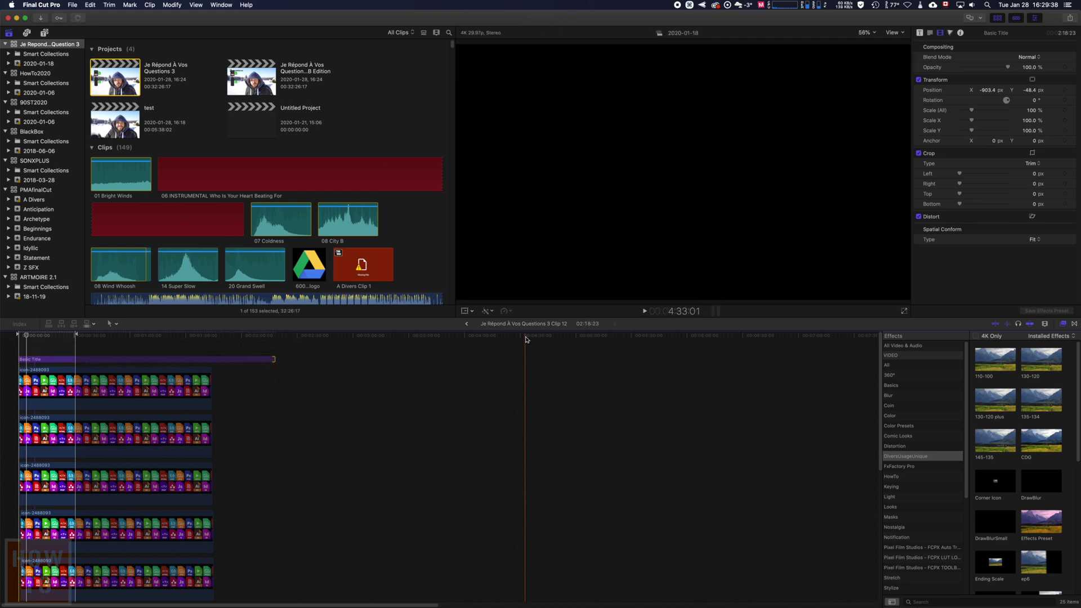
left_click(465, 326)
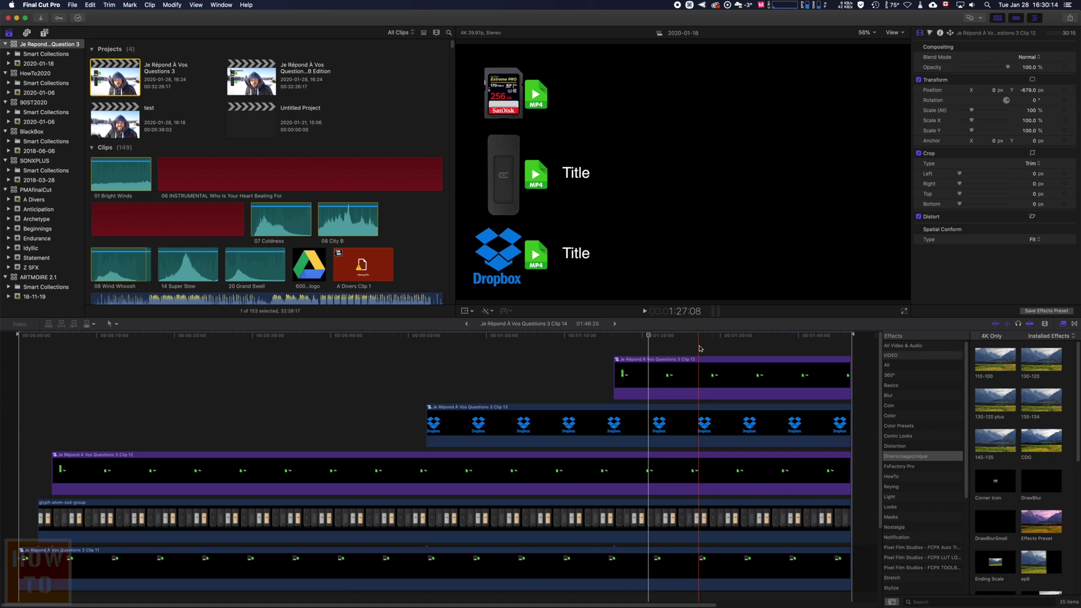
- Open the shorter Clip 12 copy, delete its Basic Title, and return to Clip 14
double_click(701, 375)
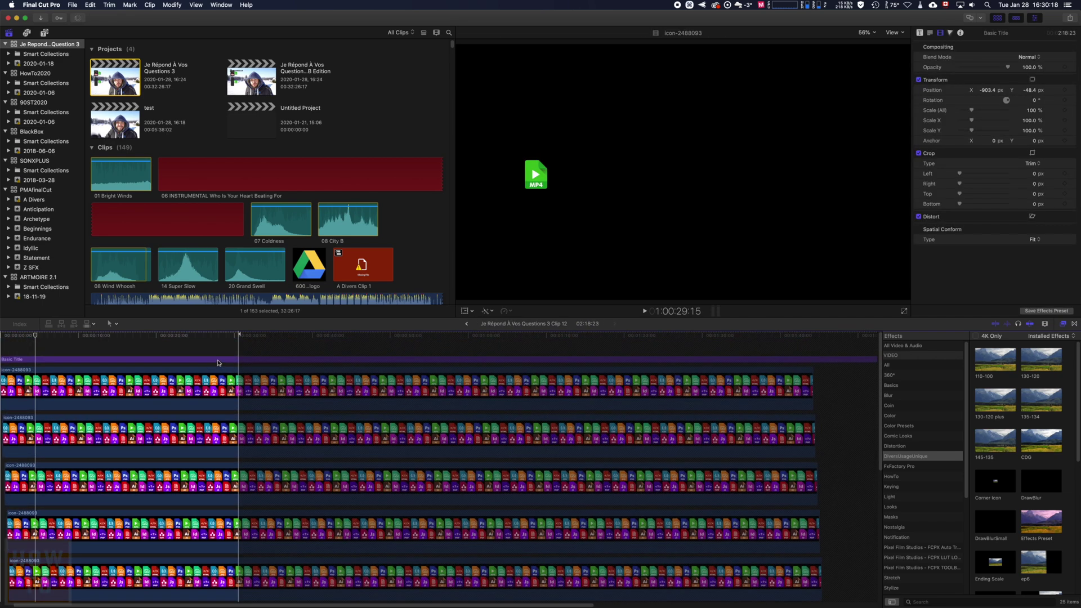
left_click(219, 359)
key("BackSpace")
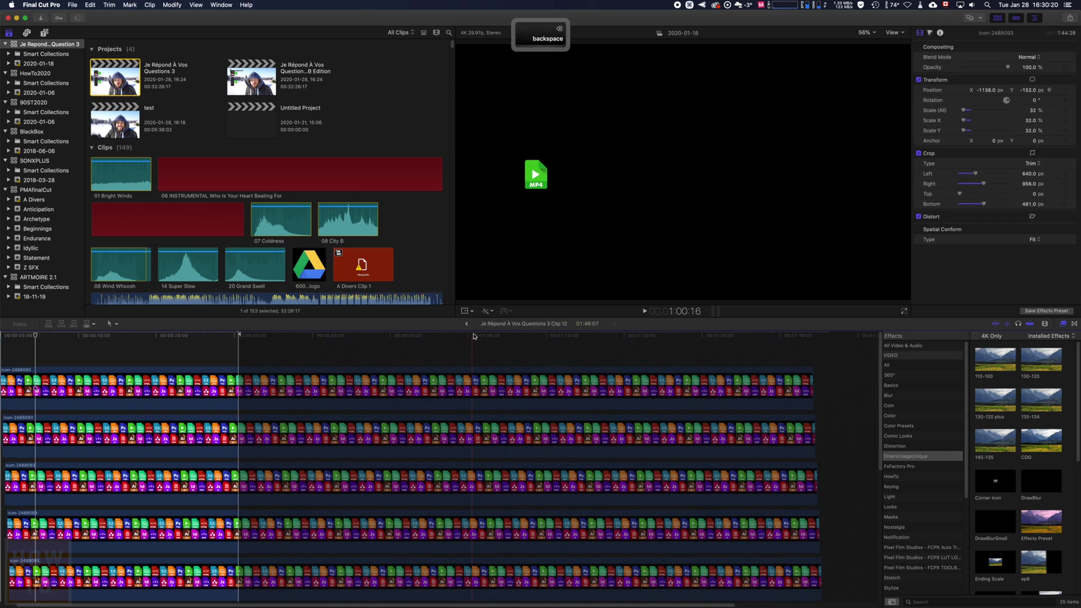
left_click(466, 323)
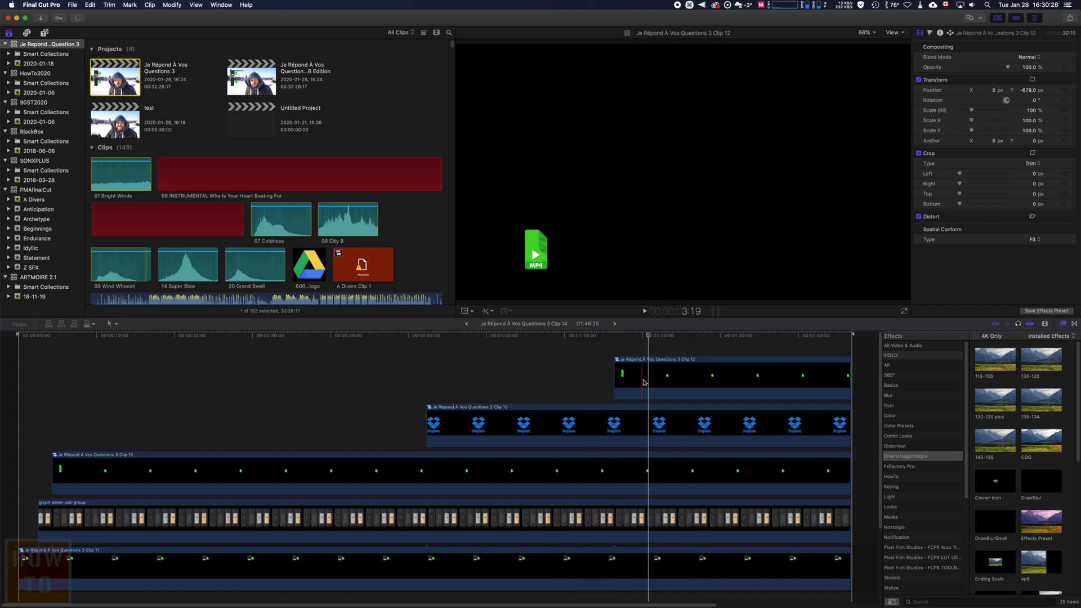
- Open Clip 12 once more and go back through the timeline history to the main Je Répond À Vos Questions 3 project
double_click(643, 383)
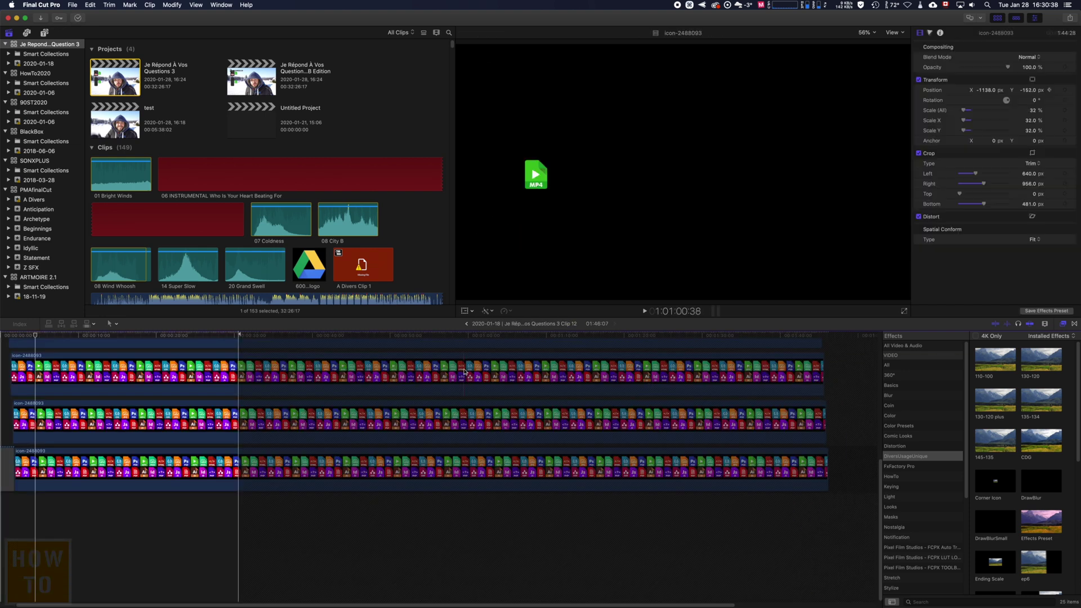
left_click(468, 325)
left_click(614, 325)
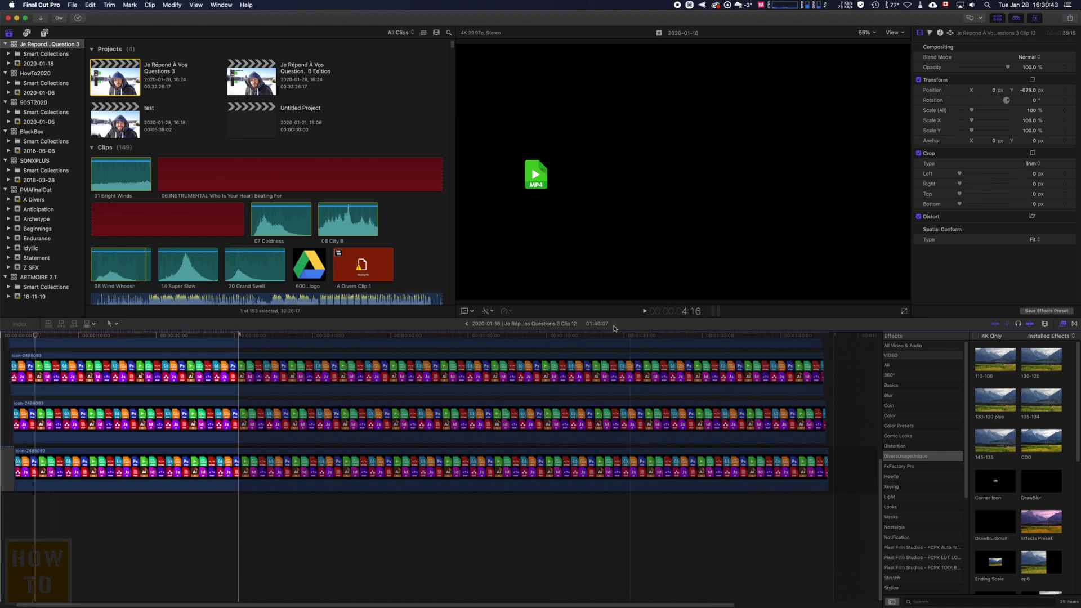
left_click(467, 325)
left_click(467, 324)
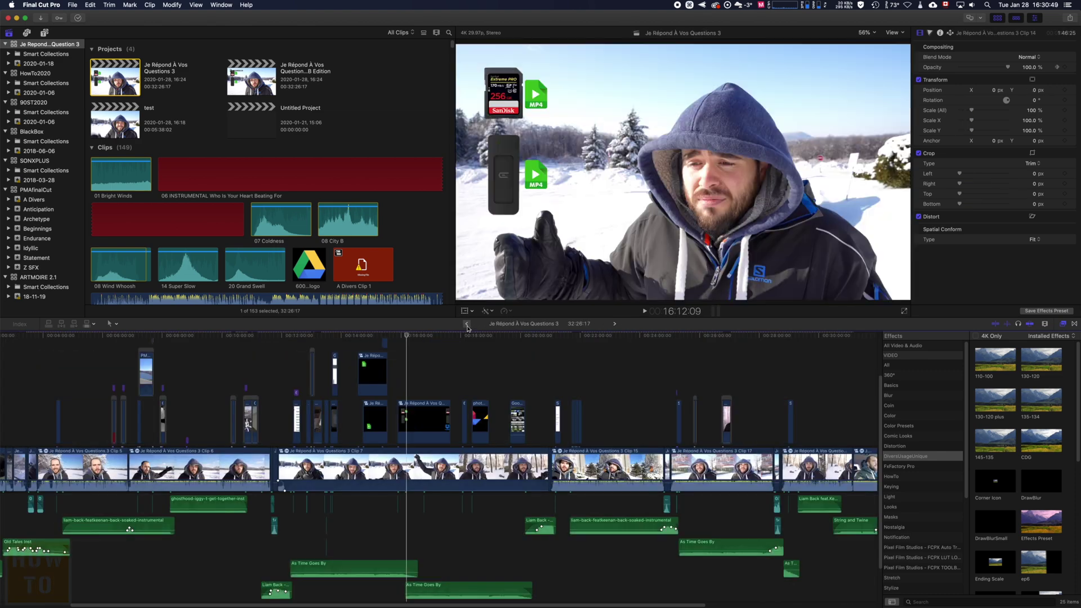